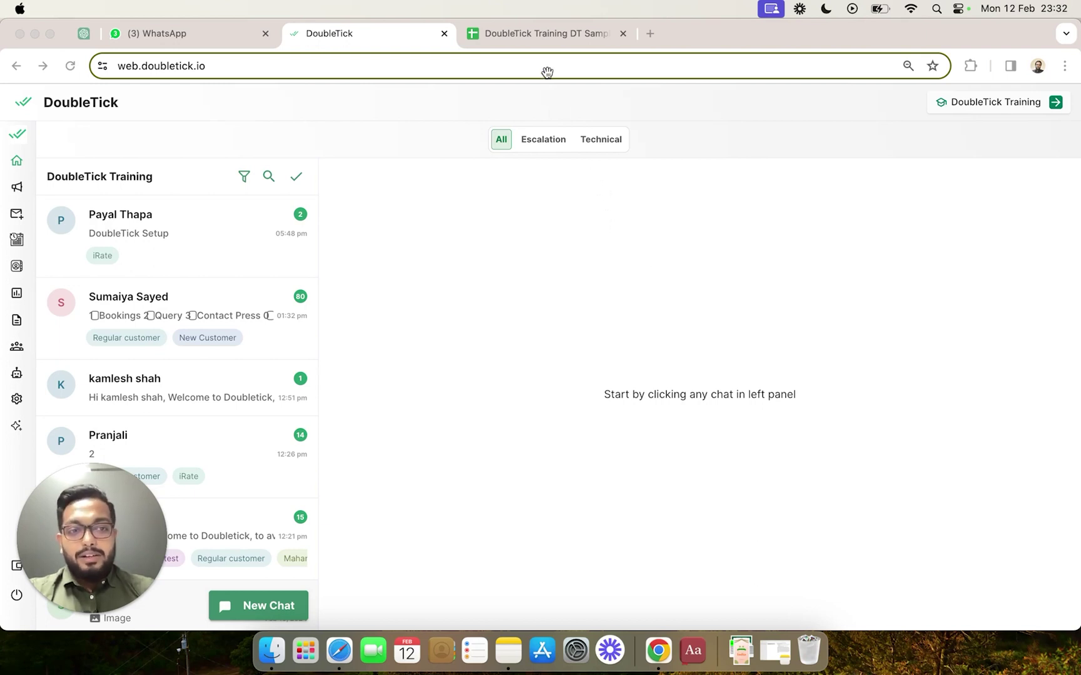
Bring up the DoubleTick Training DT Sample Data sheet and scroll right to columns N and O
click(515, 34)
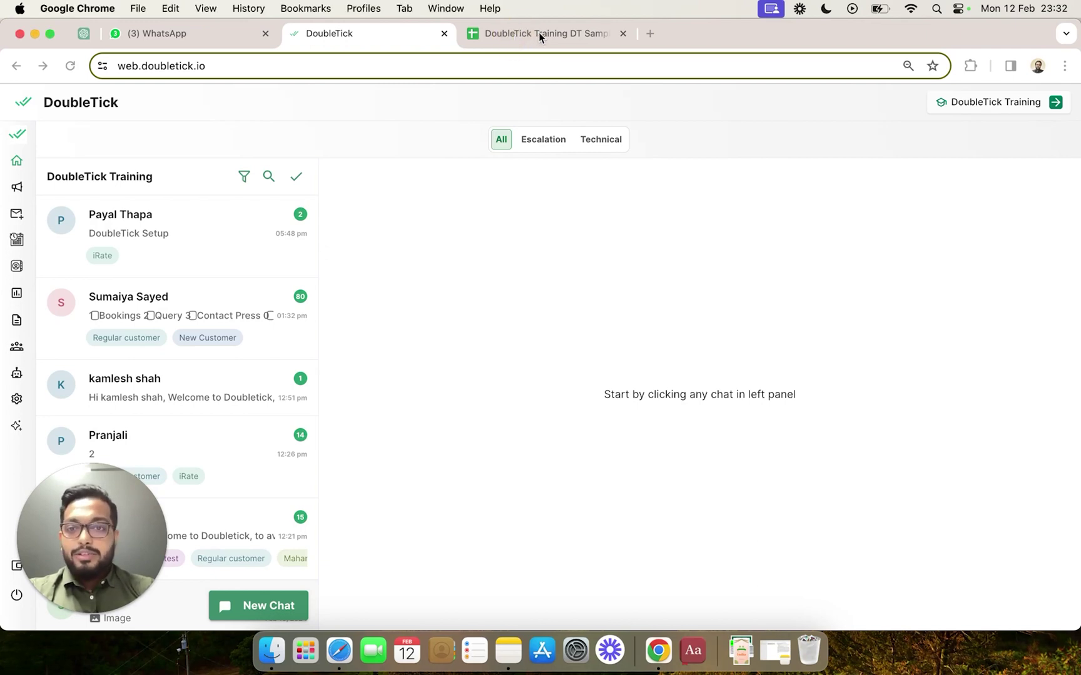
click(538, 32)
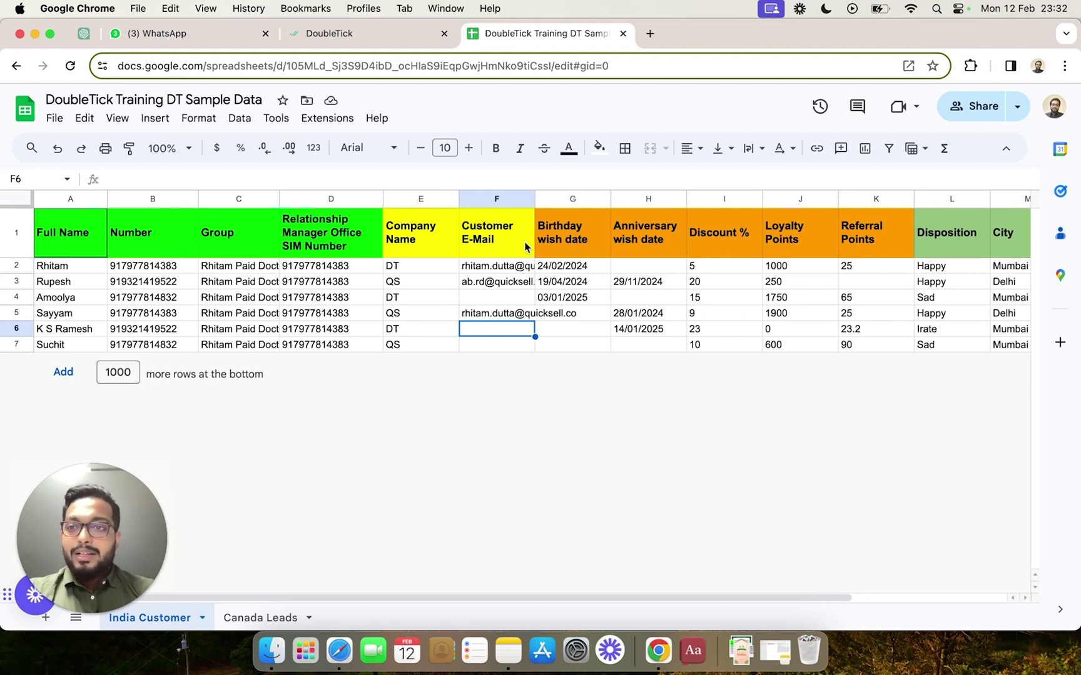
click(384, 36)
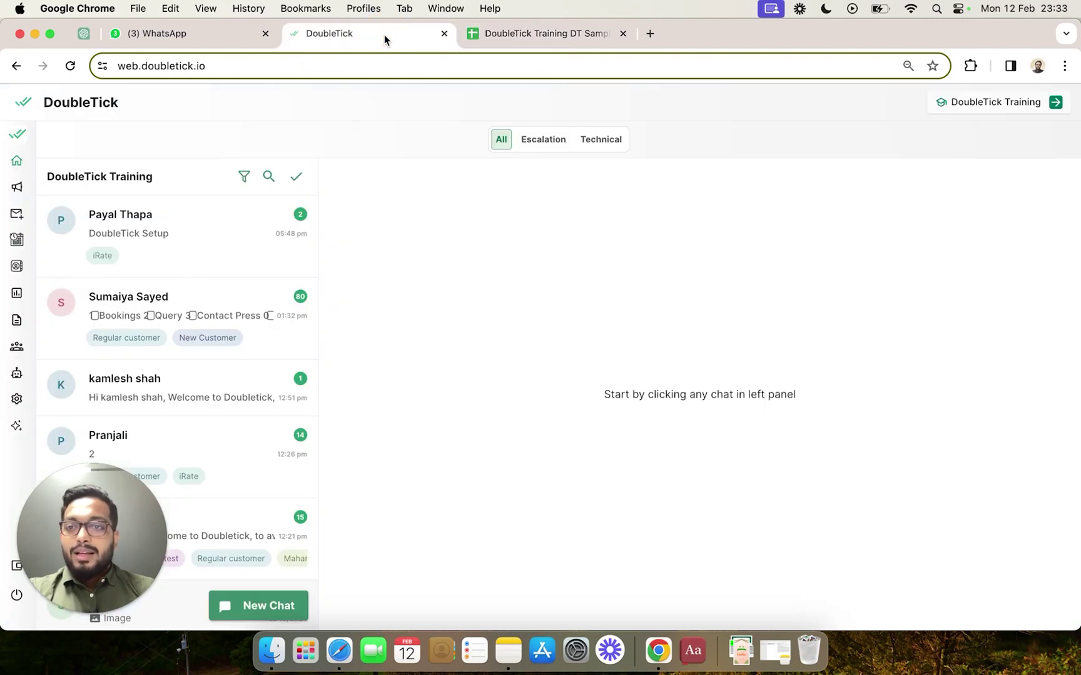
click(527, 33)
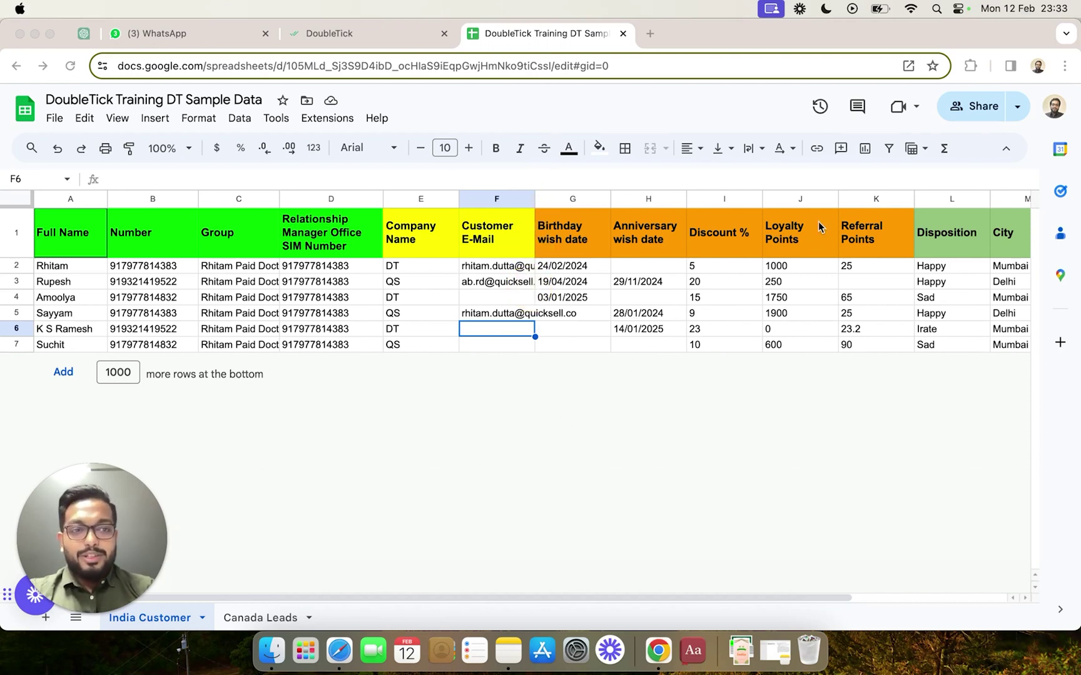
scroll(819, 226, right, 4)
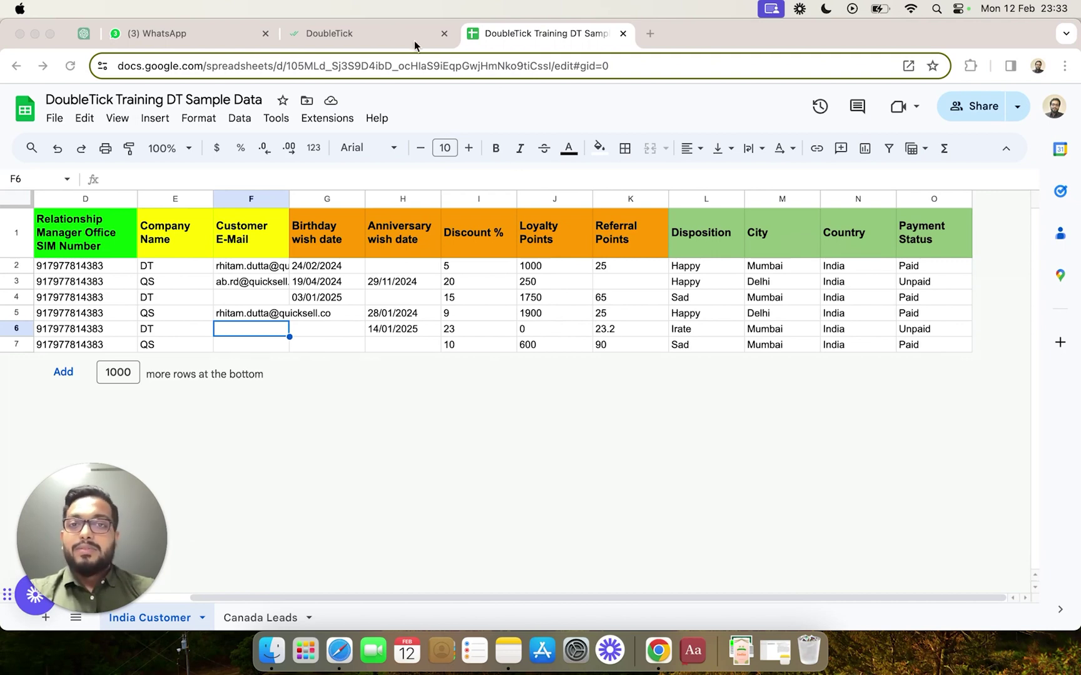
Go to Settings > Custom Contact Fields in DoubleTick and start a new field with Add Field
click(375, 39)
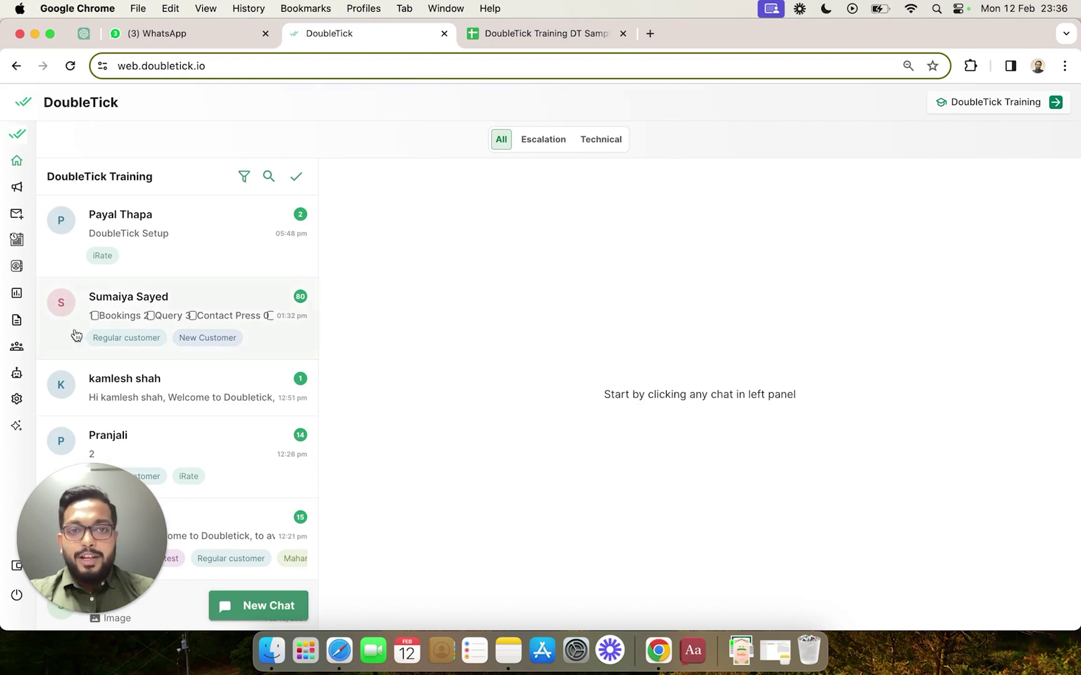
mouse_move(56, 398)
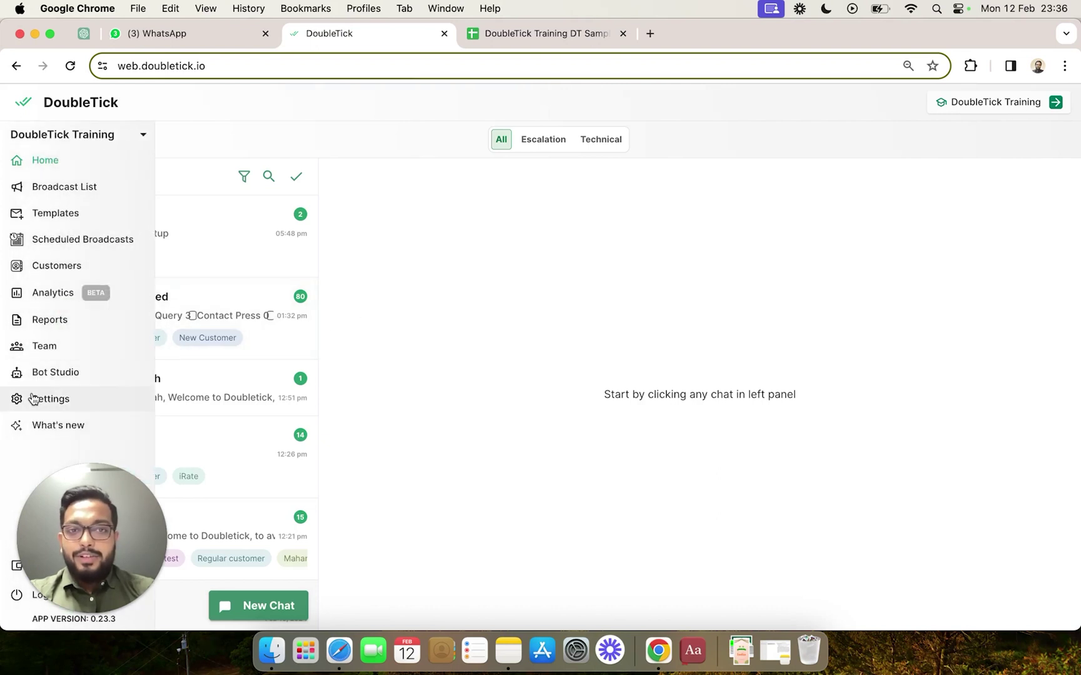
click(98, 403)
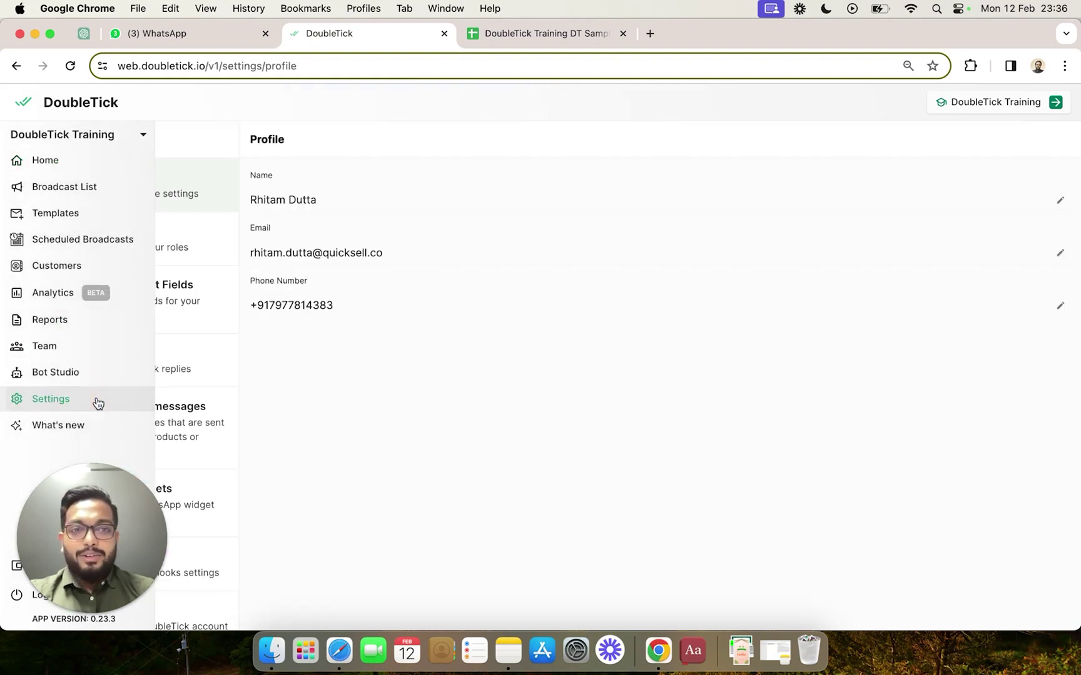
click(221, 309)
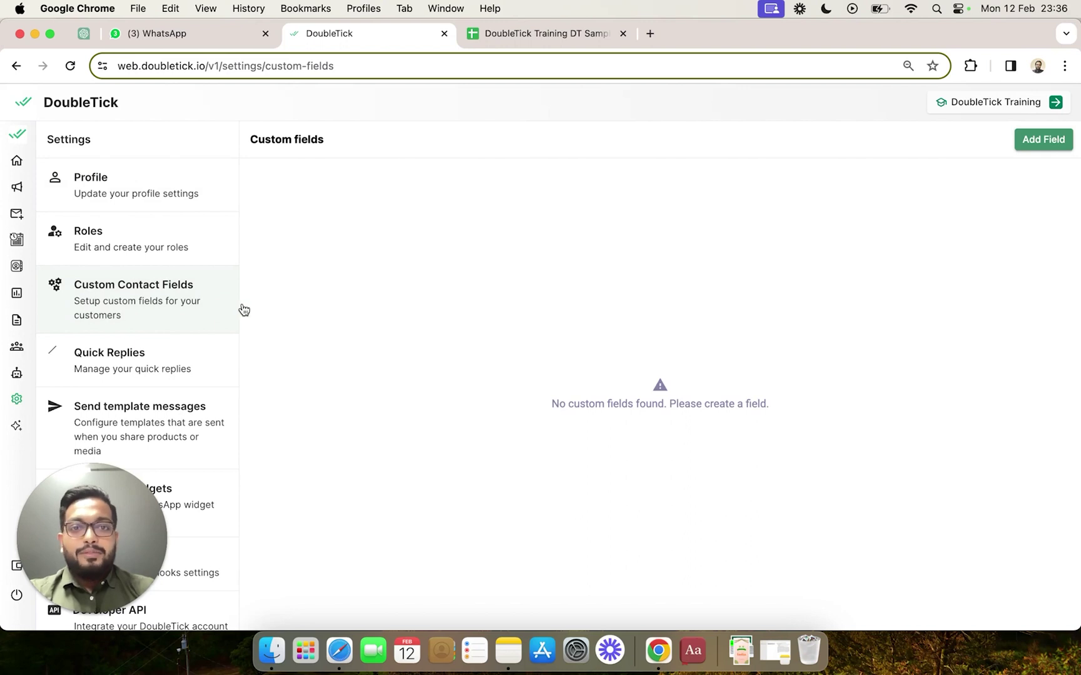
click(1061, 149)
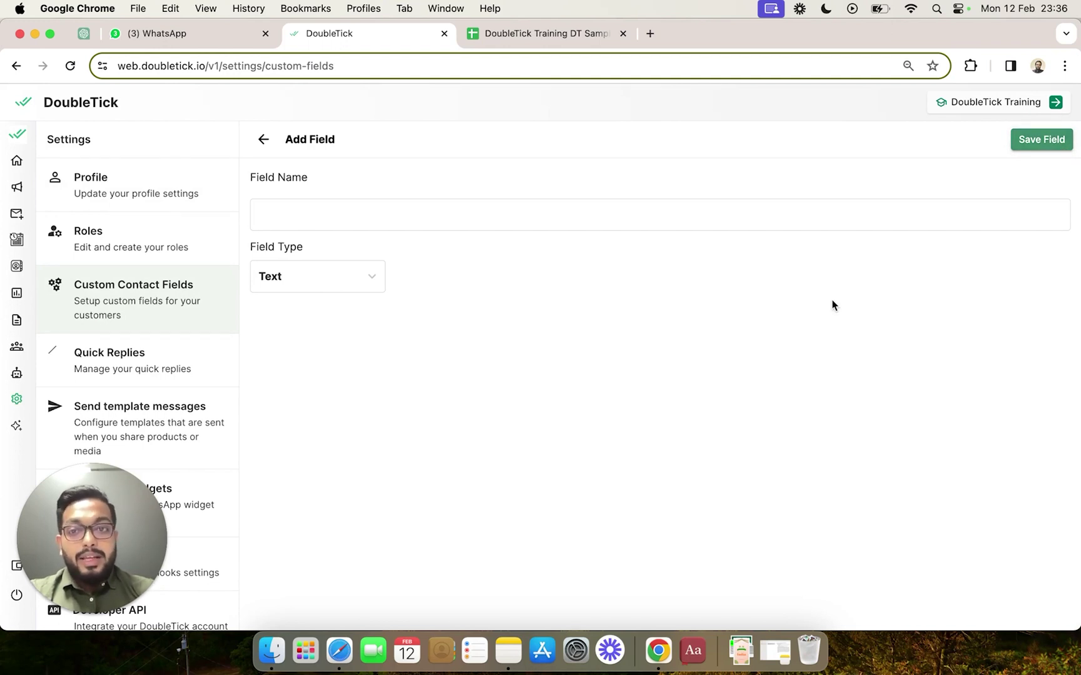
click(306, 213)
Review the Text, Date, Number and List field types and set the new field to Date
click(307, 214)
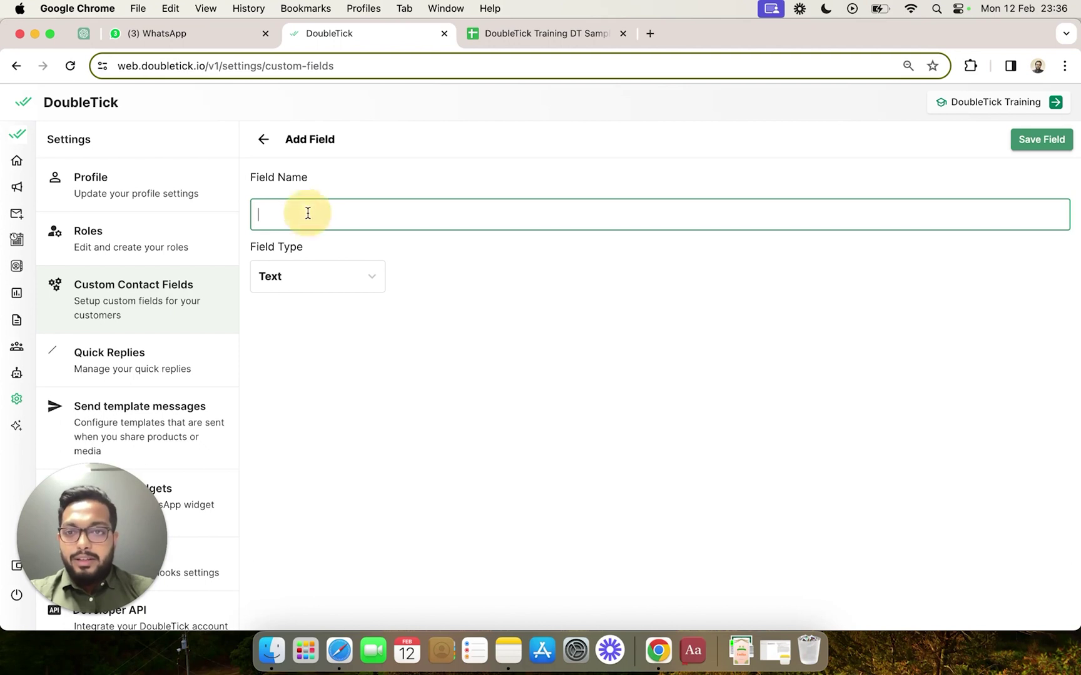
click(307, 285)
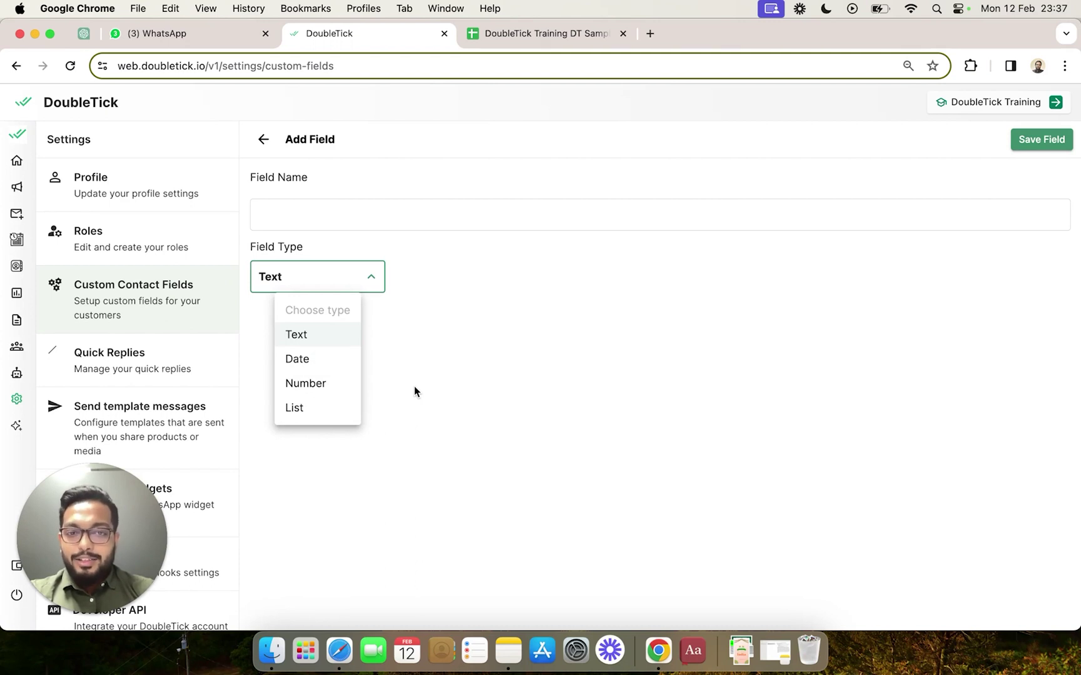
click(333, 344)
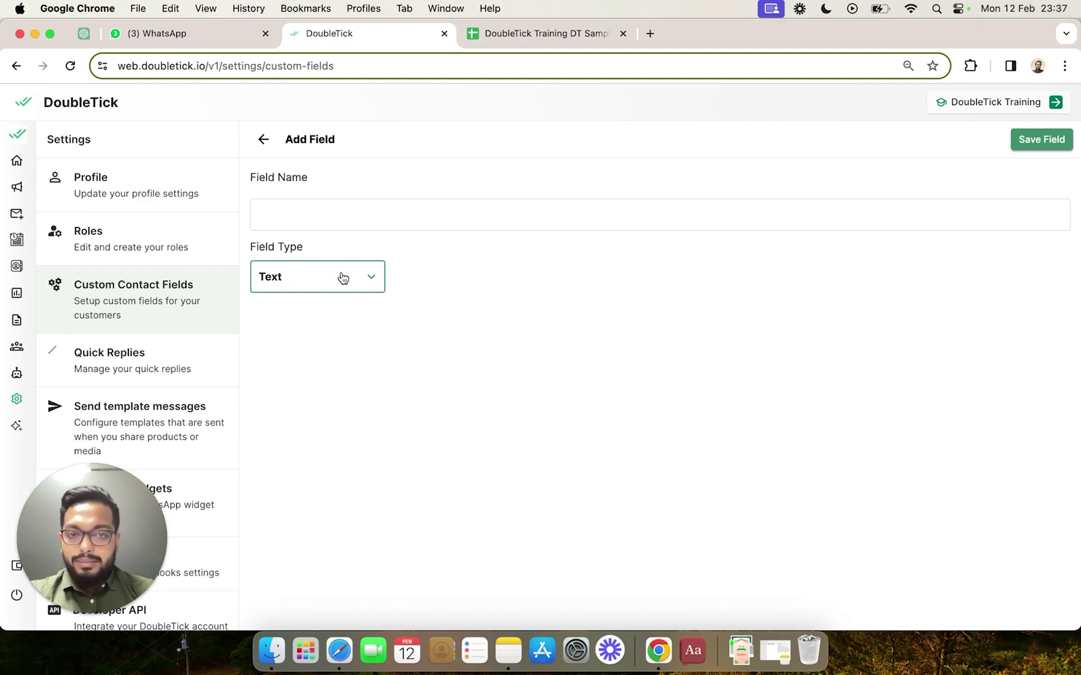
click(341, 277)
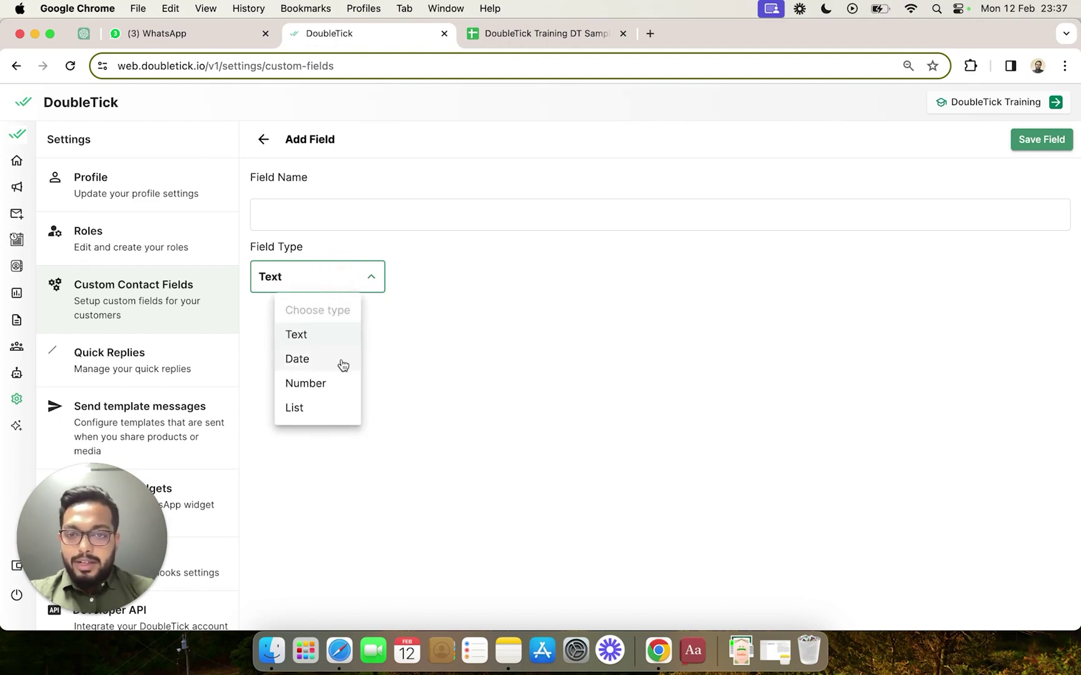
click(343, 361)
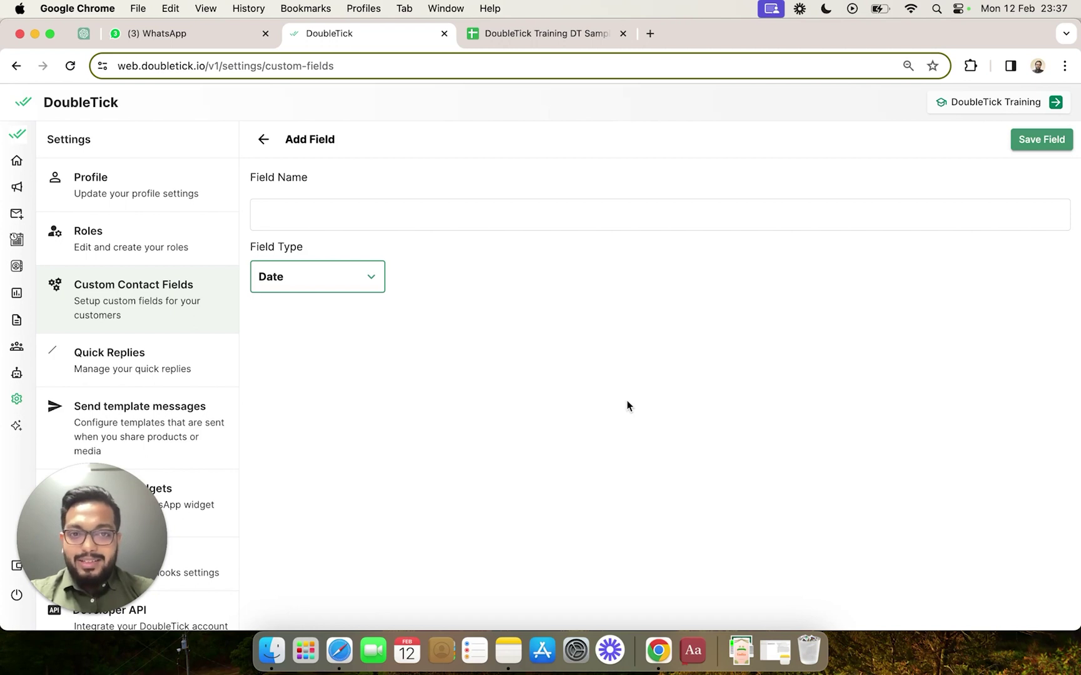
Switch the field type from Number to List to reveal the Field values box
click(329, 274)
click(325, 386)
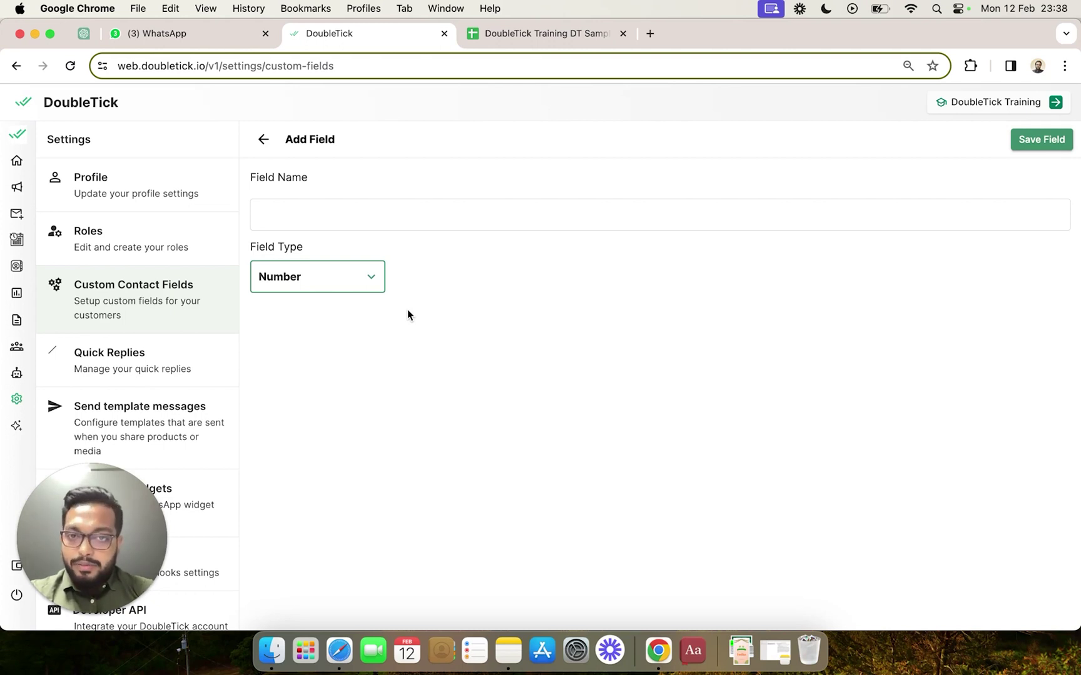
click(348, 282)
click(332, 408)
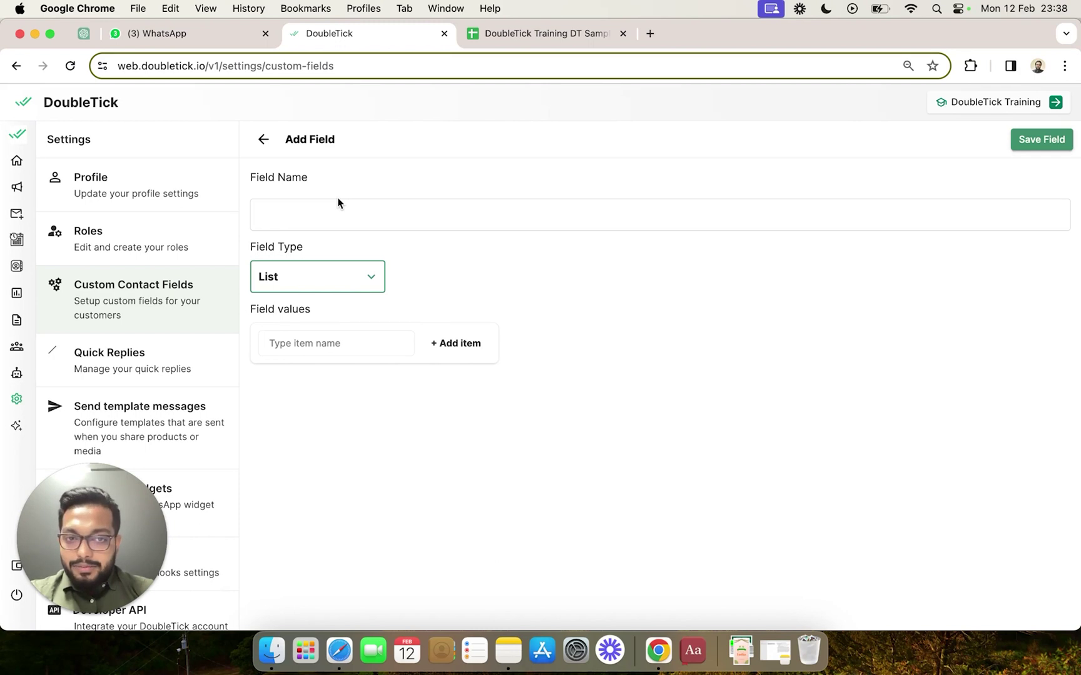
Name the new field 'Customer E-mail' and set its type to Text
click(334, 214)
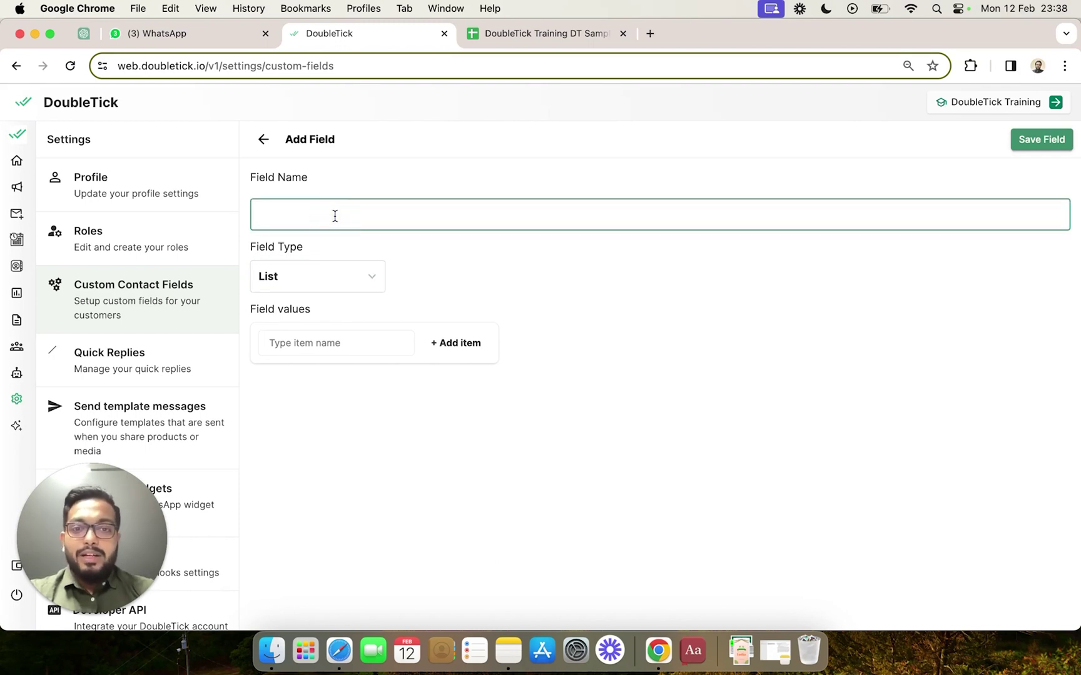
text(Custome)
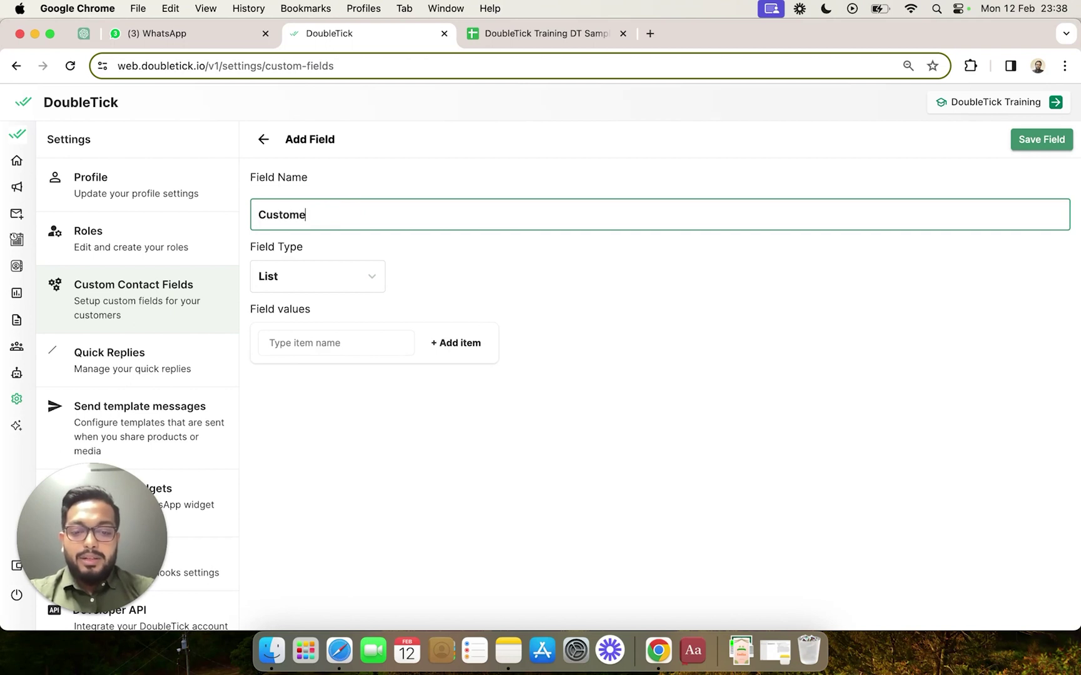
text(r E)
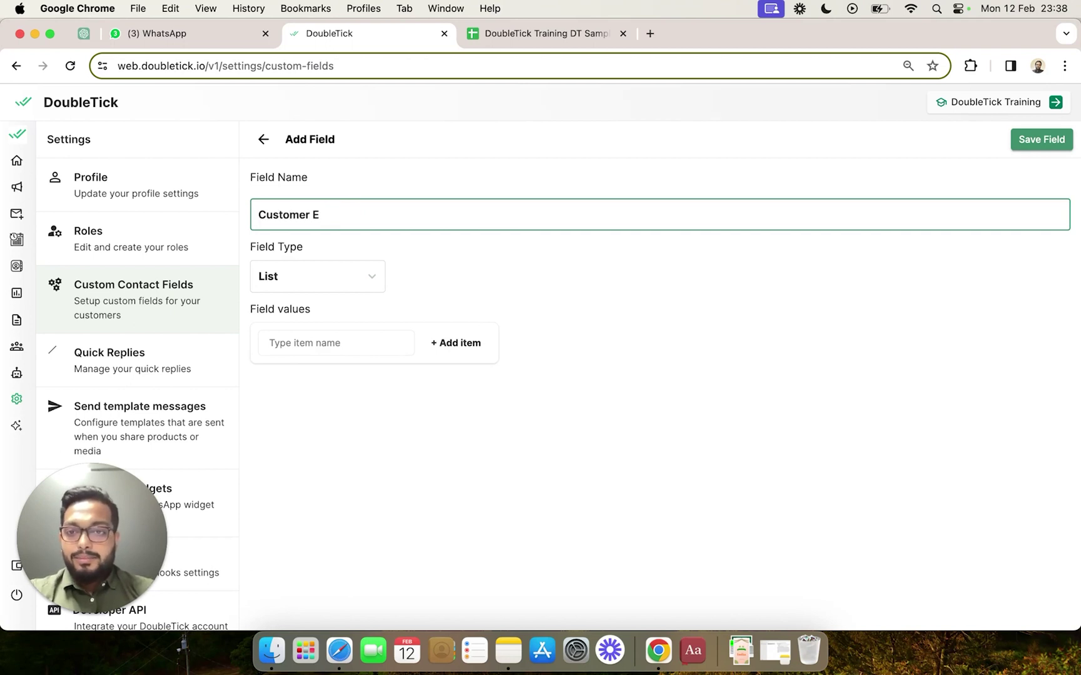
text(-mail)
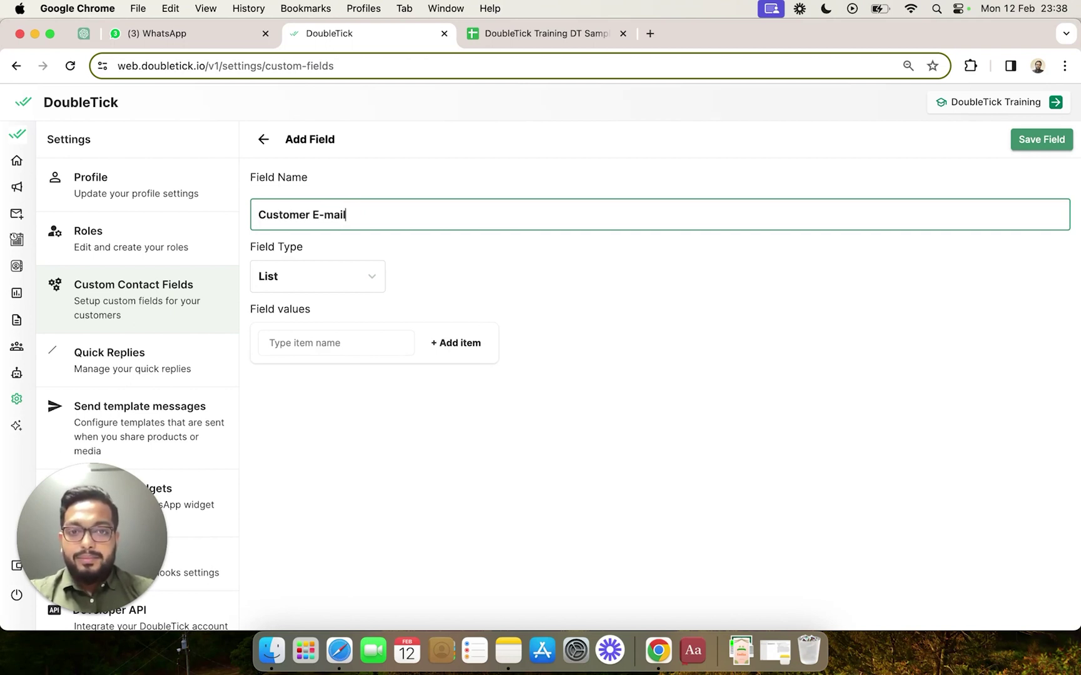
click(302, 287)
click(319, 337)
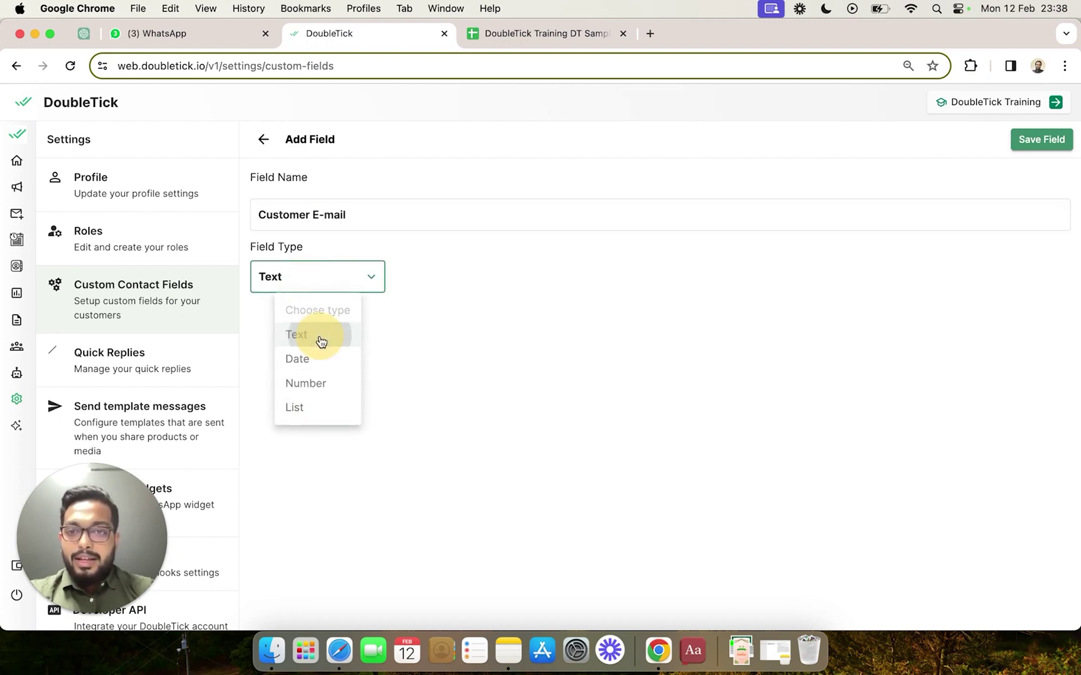
Copy the 'Anniversary wish date' header from cell H1 of the sample data sheet
key(ctrl+Tab)
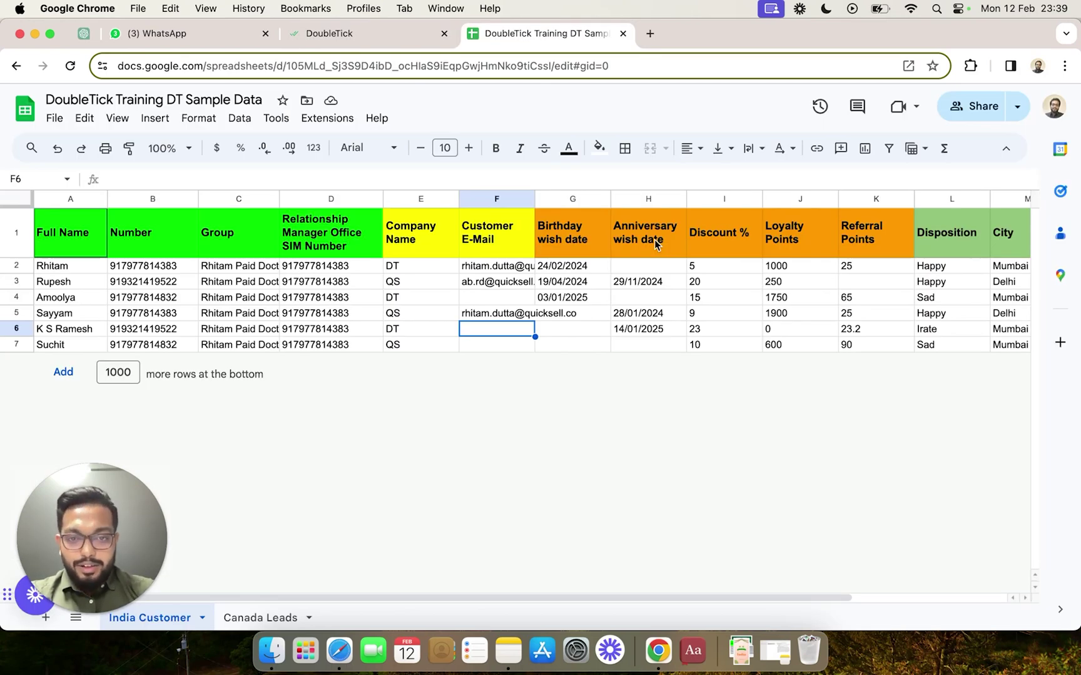
click(654, 243)
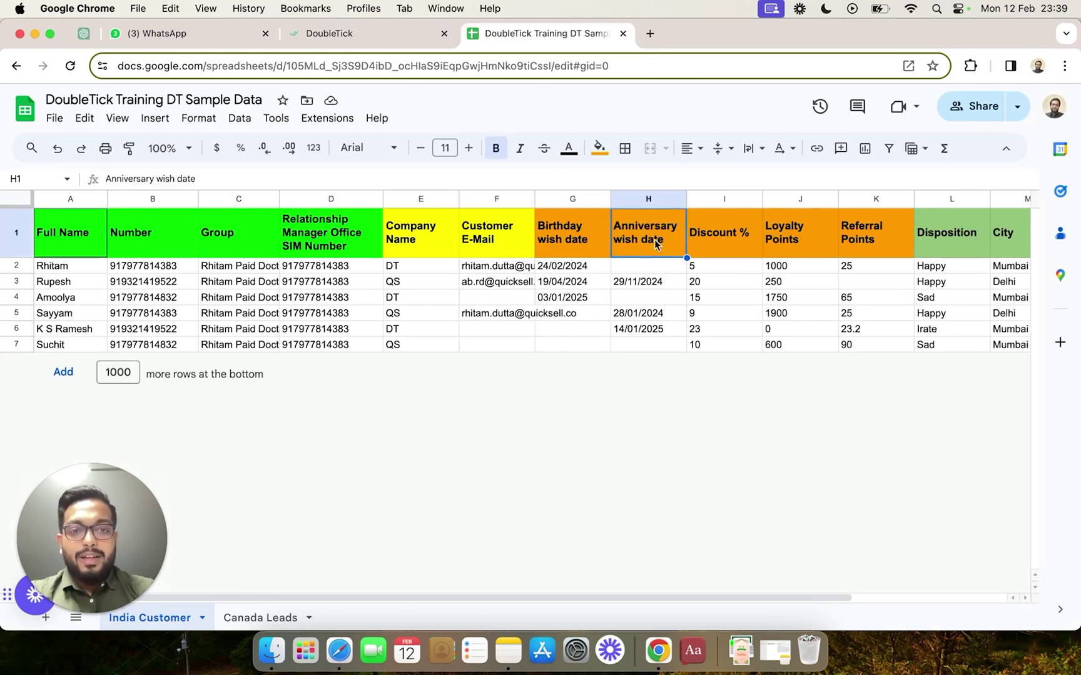
right_click(654, 239)
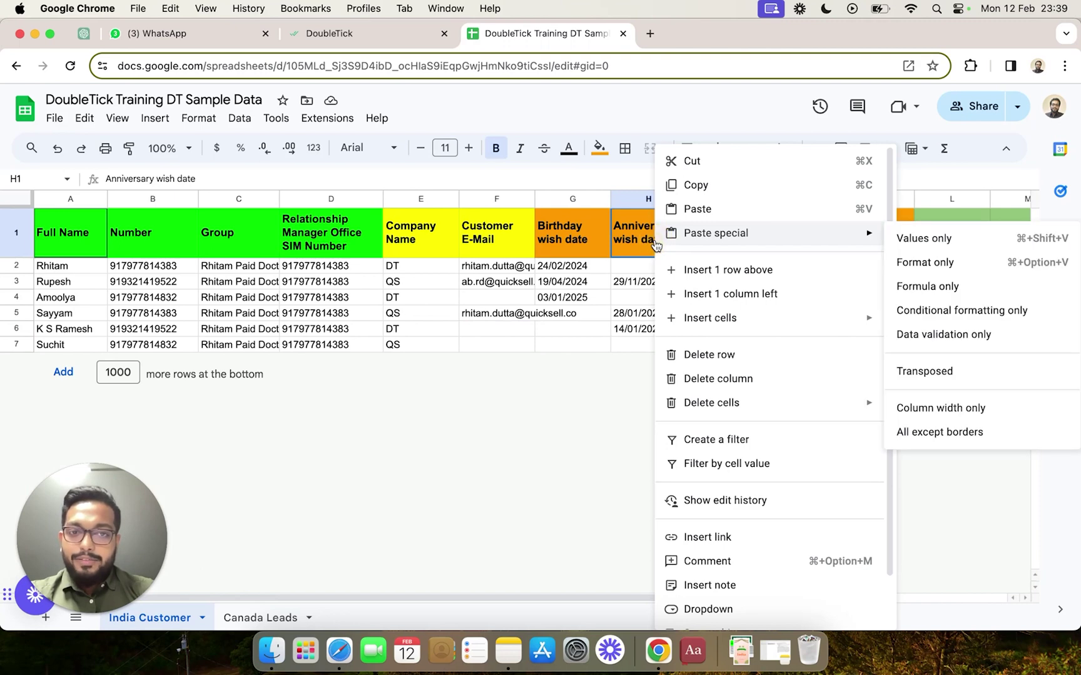
click(717, 192)
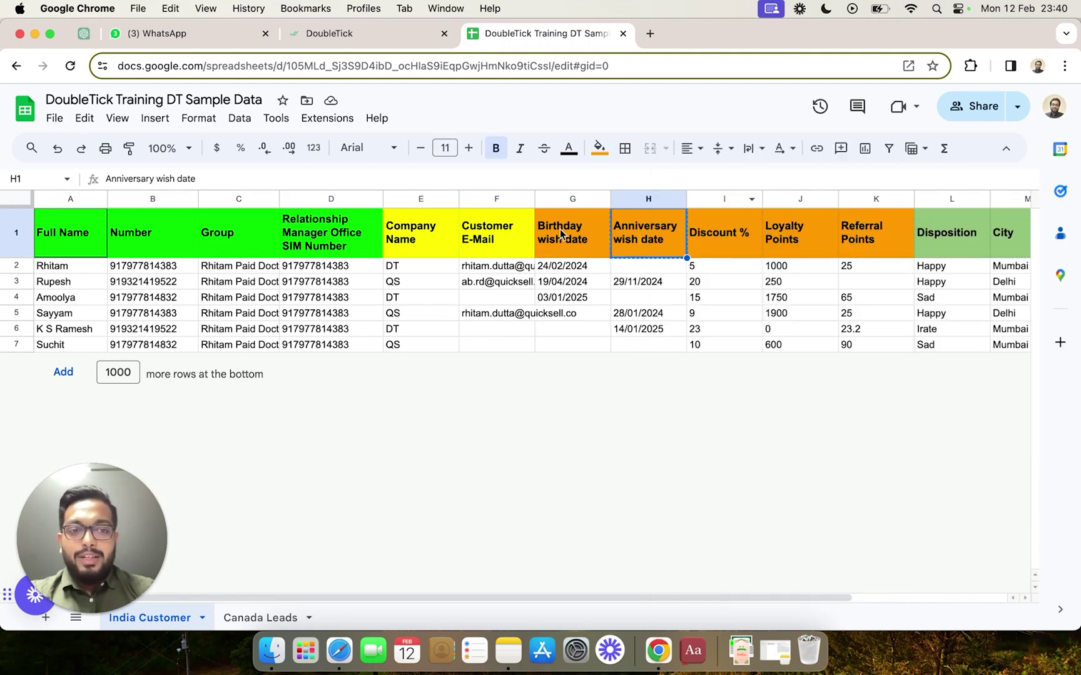
Add a new custom field named 'Anniversary wish date' by pasting the copied header, with type Date
click(376, 37)
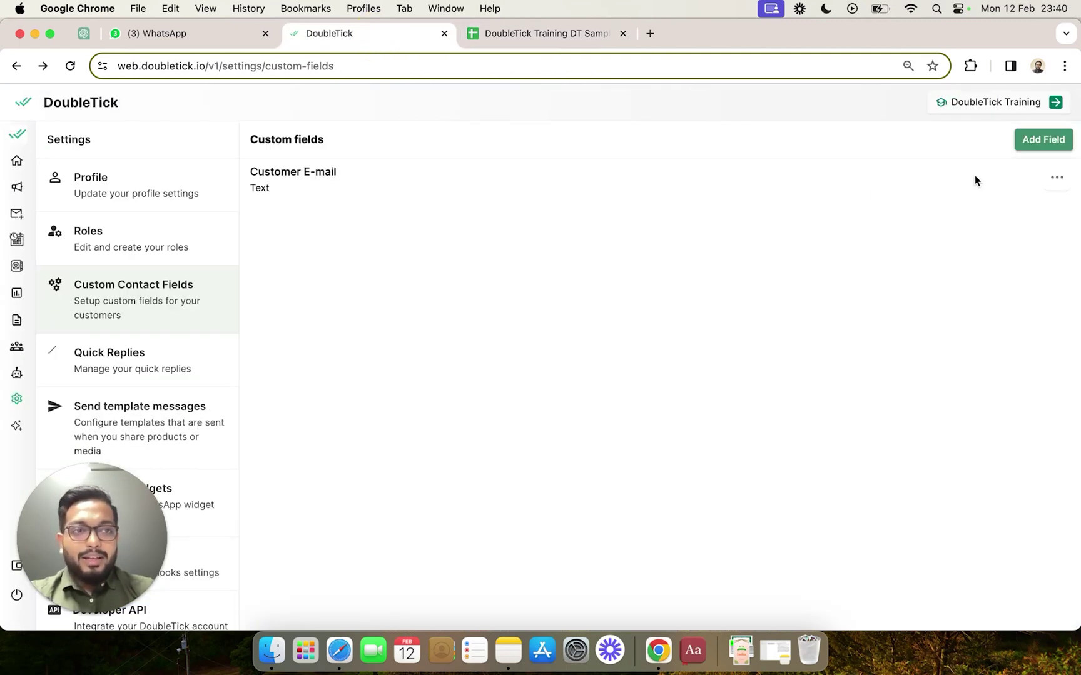
click(1035, 140)
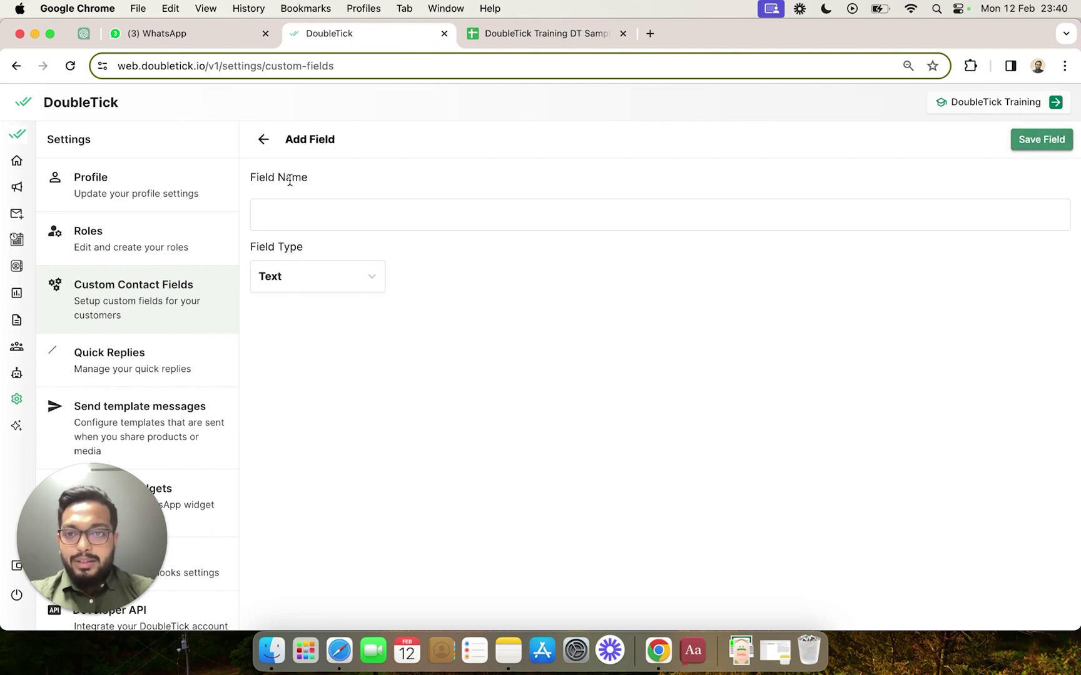
click(280, 218)
right_click(280, 217)
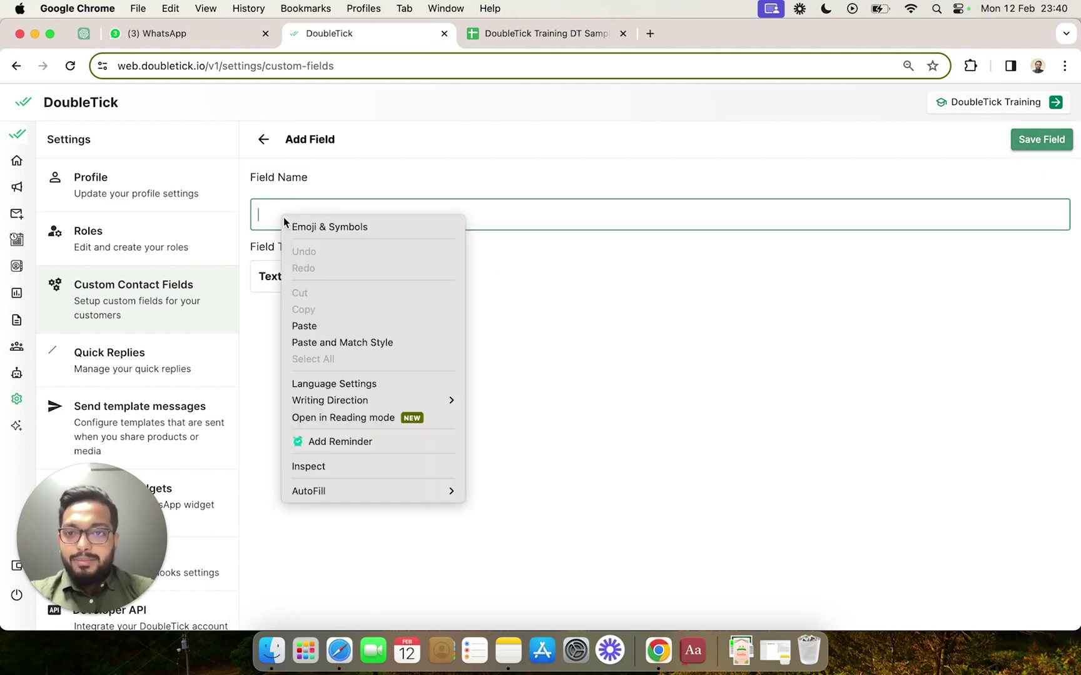
click(322, 326)
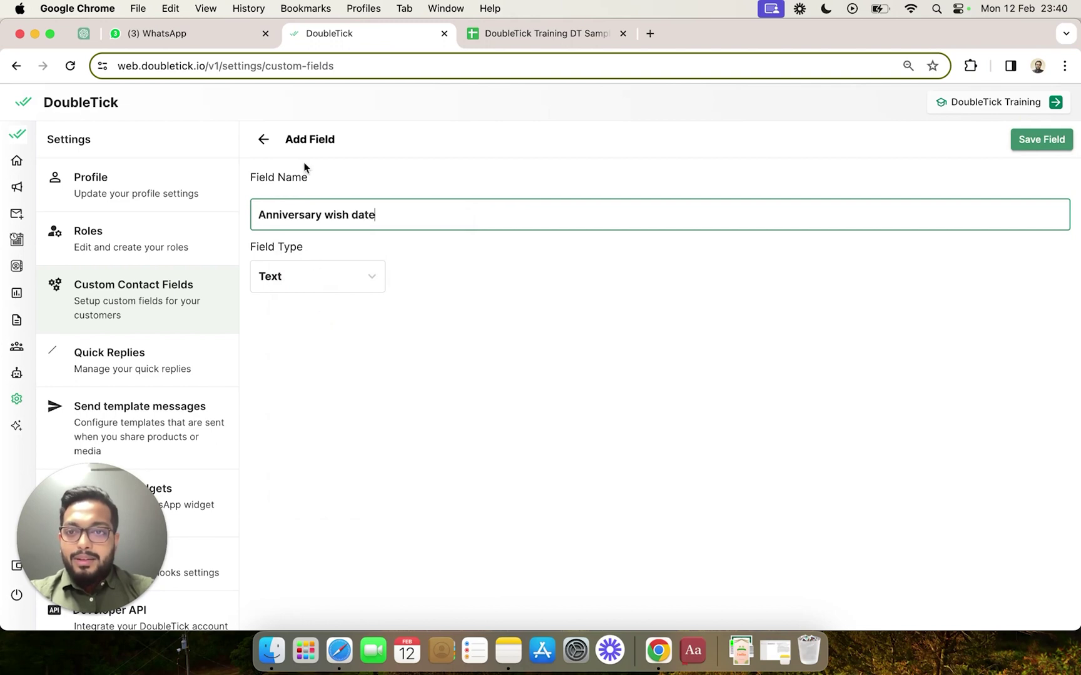
click(321, 277)
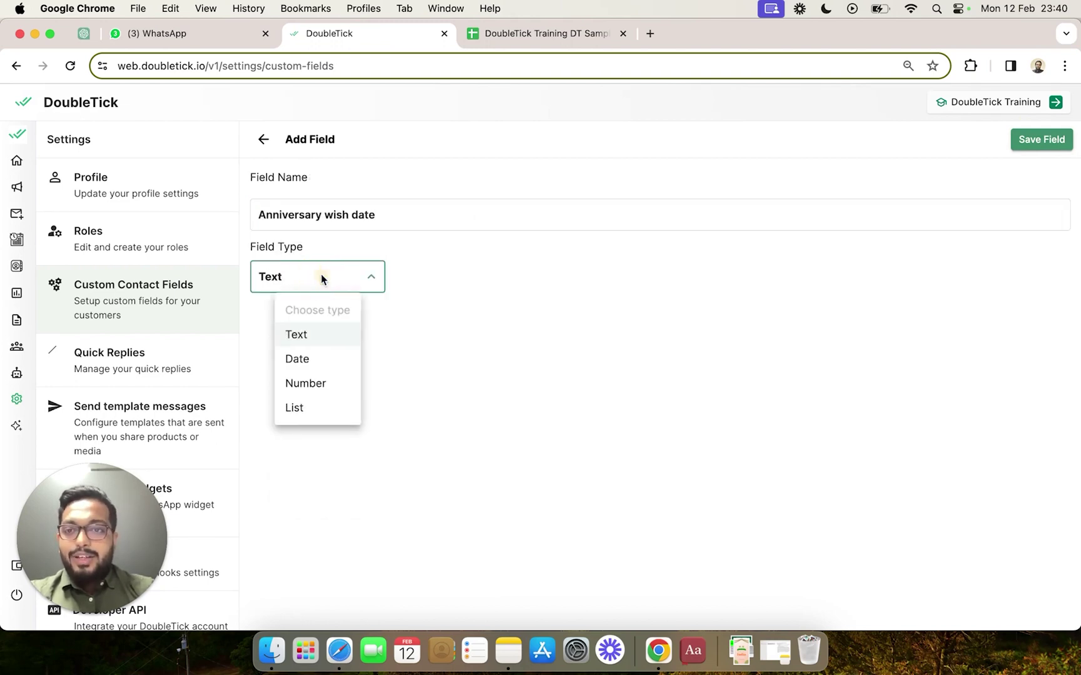
click(299, 361)
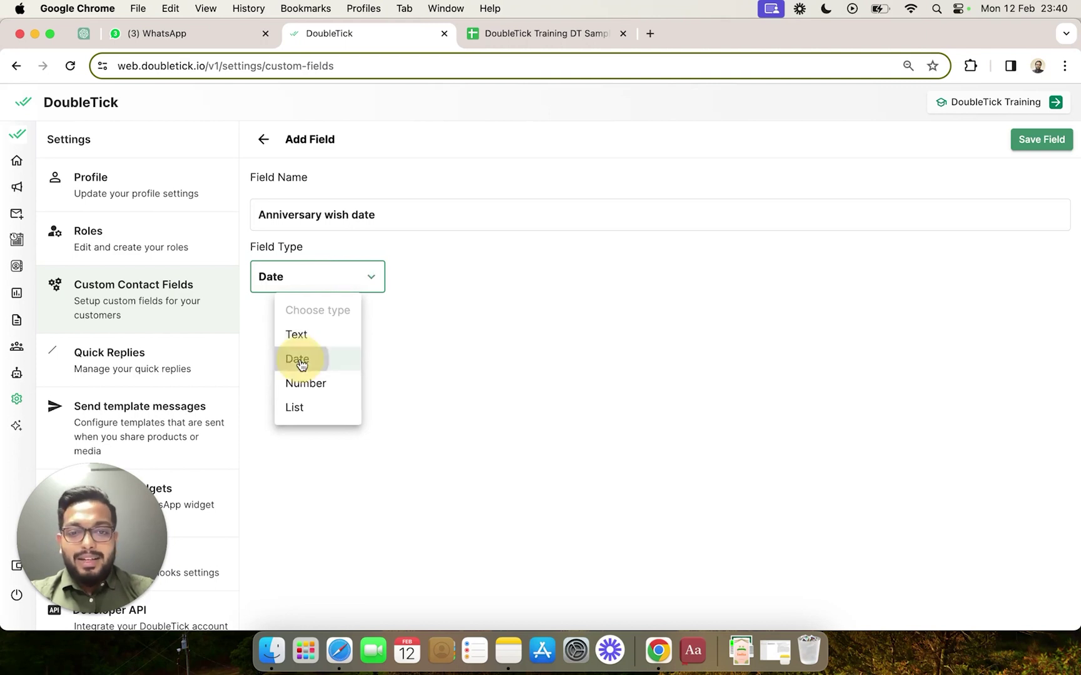
Save the Anniversary wish date field and fetch the Discount % header from the sheet
click(1033, 139)
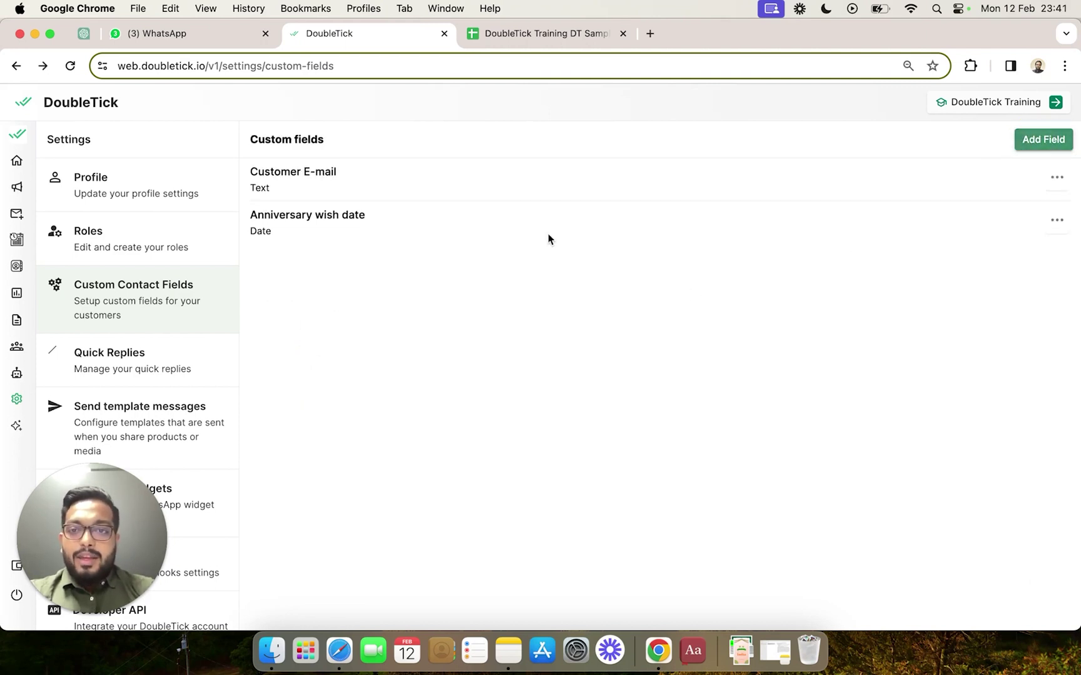
click(562, 36)
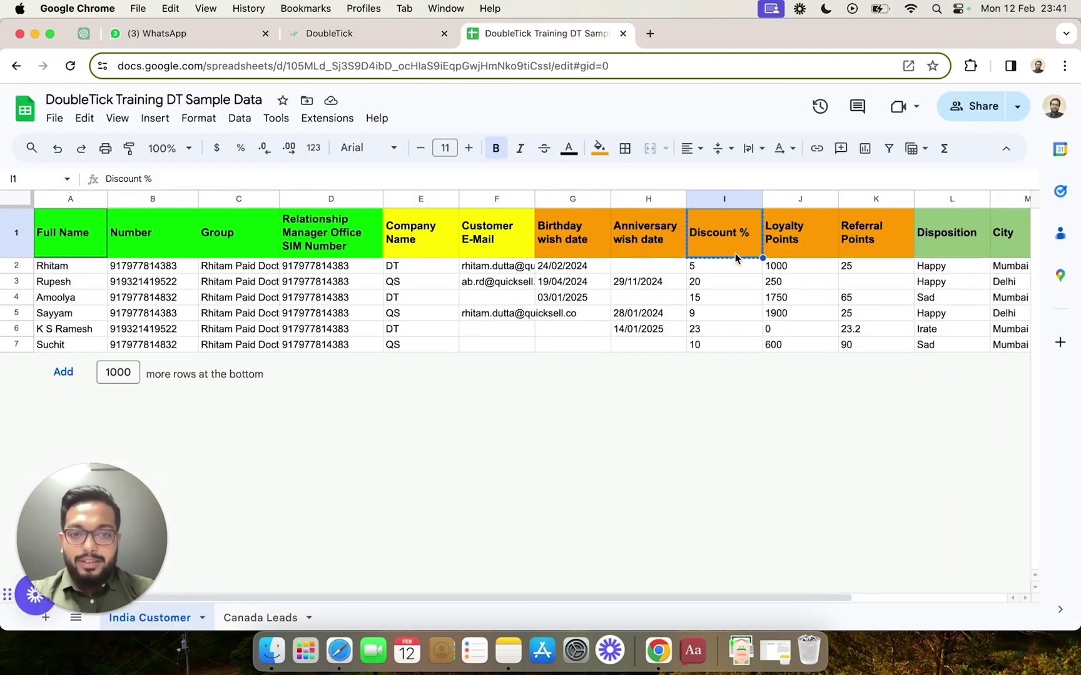
click(397, 41)
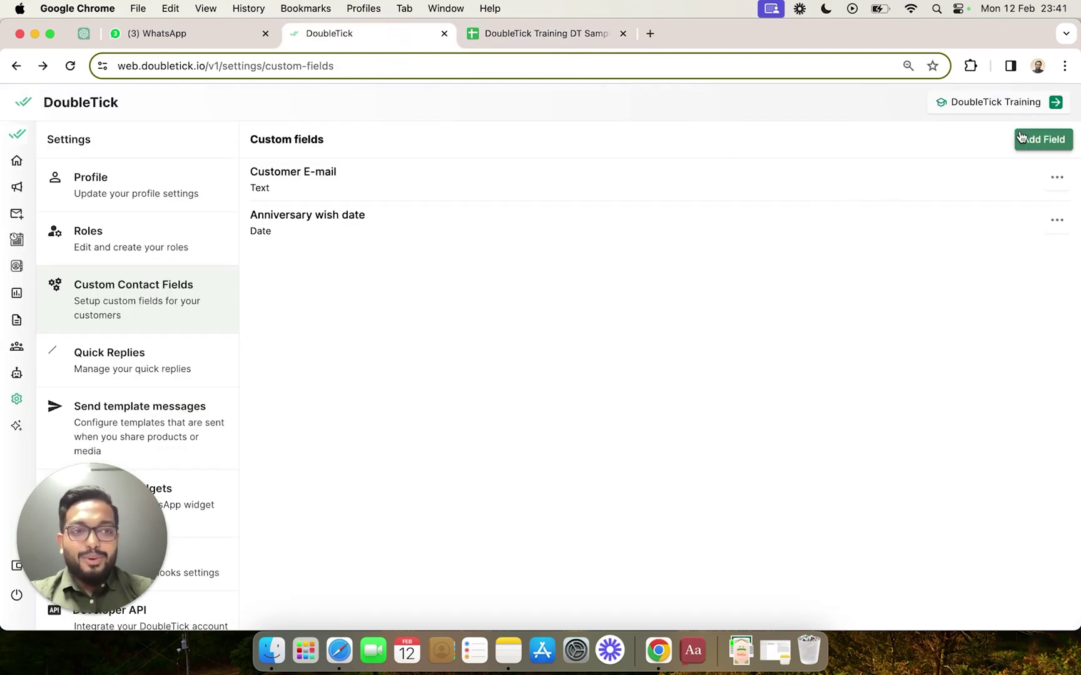
Add and save a Number custom field named 'Discount %' using the pasted header
click(1036, 147)
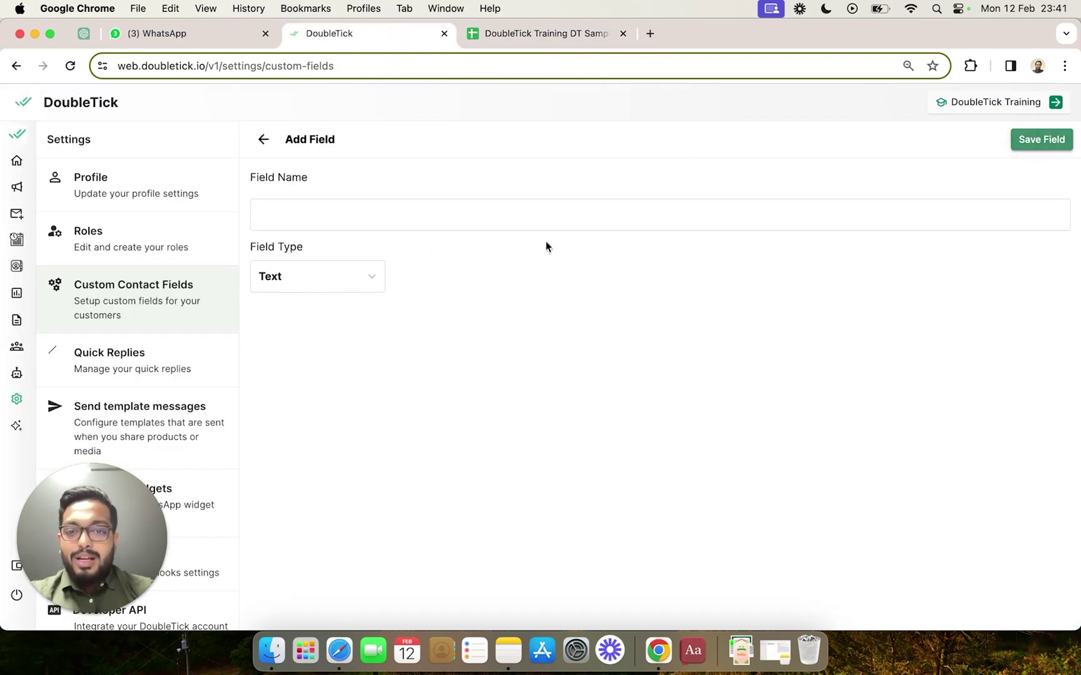
click(319, 217)
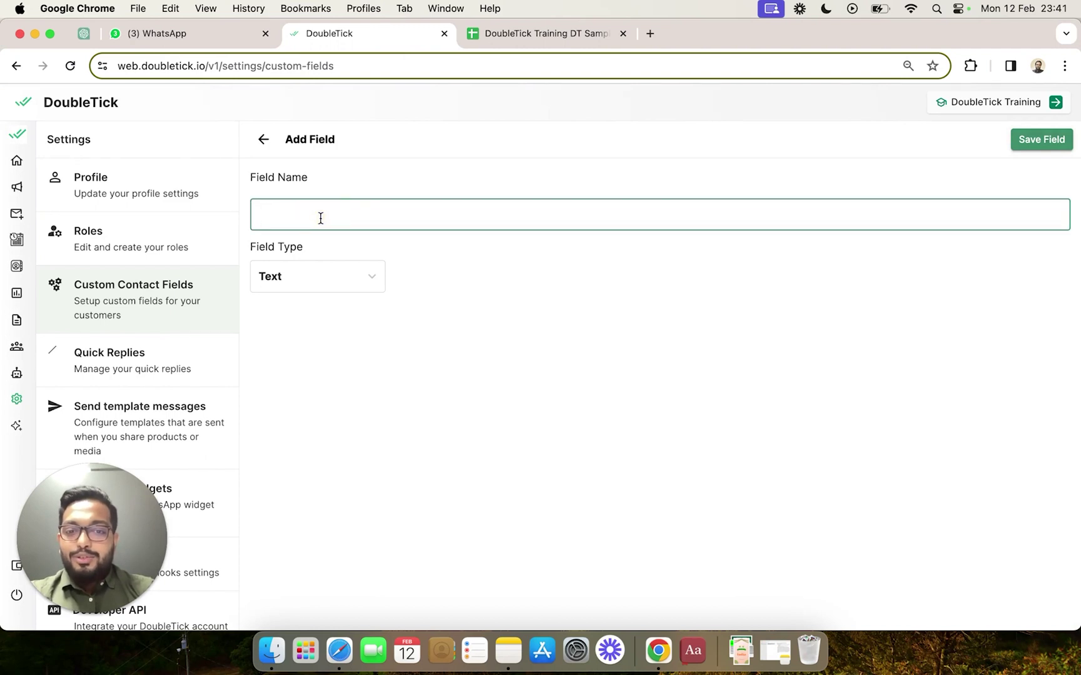
right_click(321, 219)
click(360, 325)
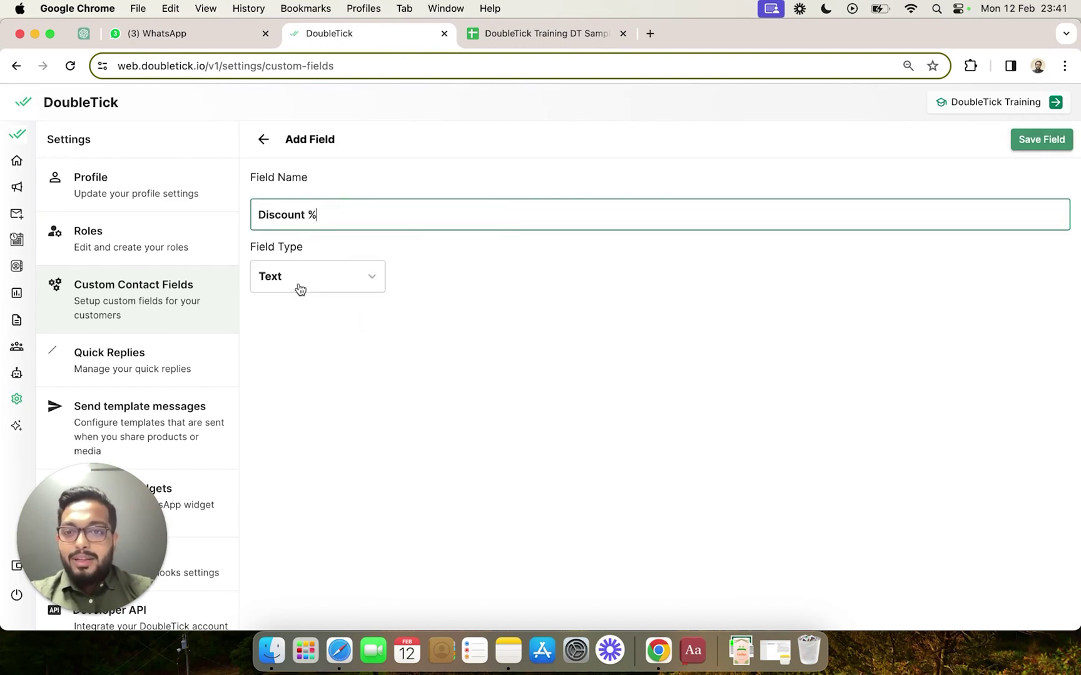
click(295, 279)
click(296, 389)
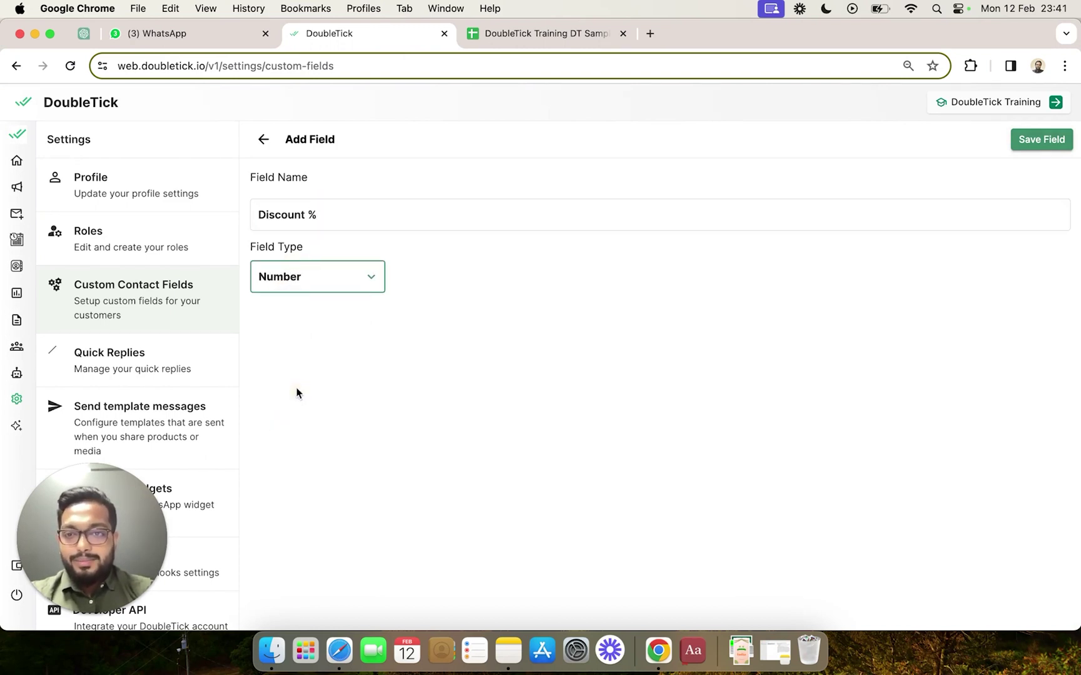
click(1033, 145)
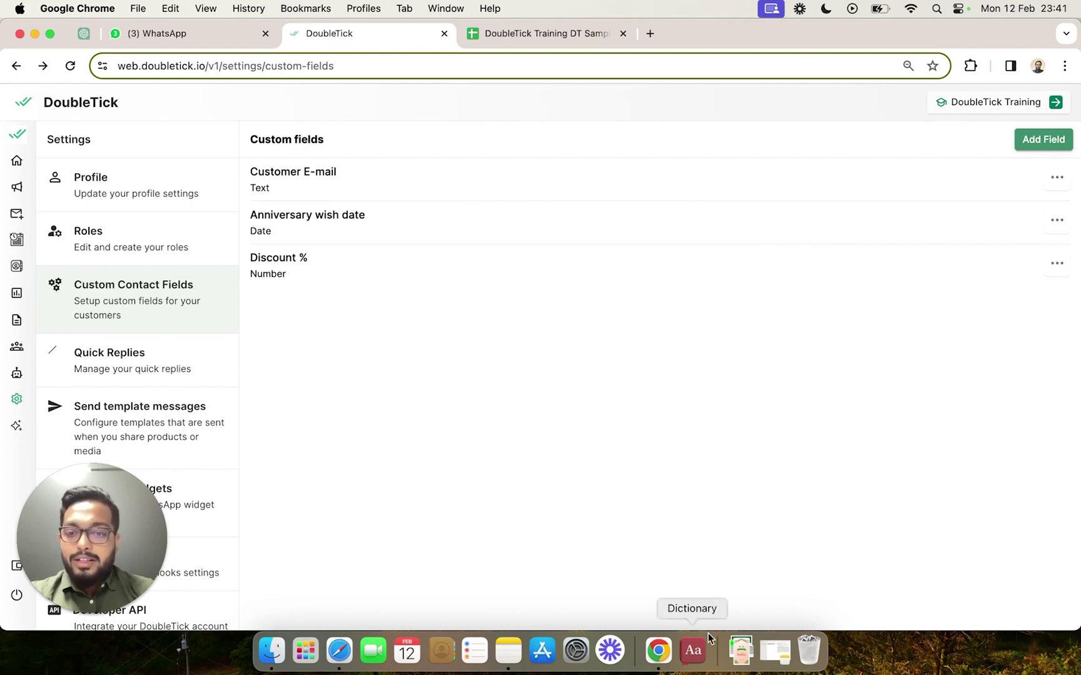
Start a new List custom field named 'Lead Stages'
click(1040, 149)
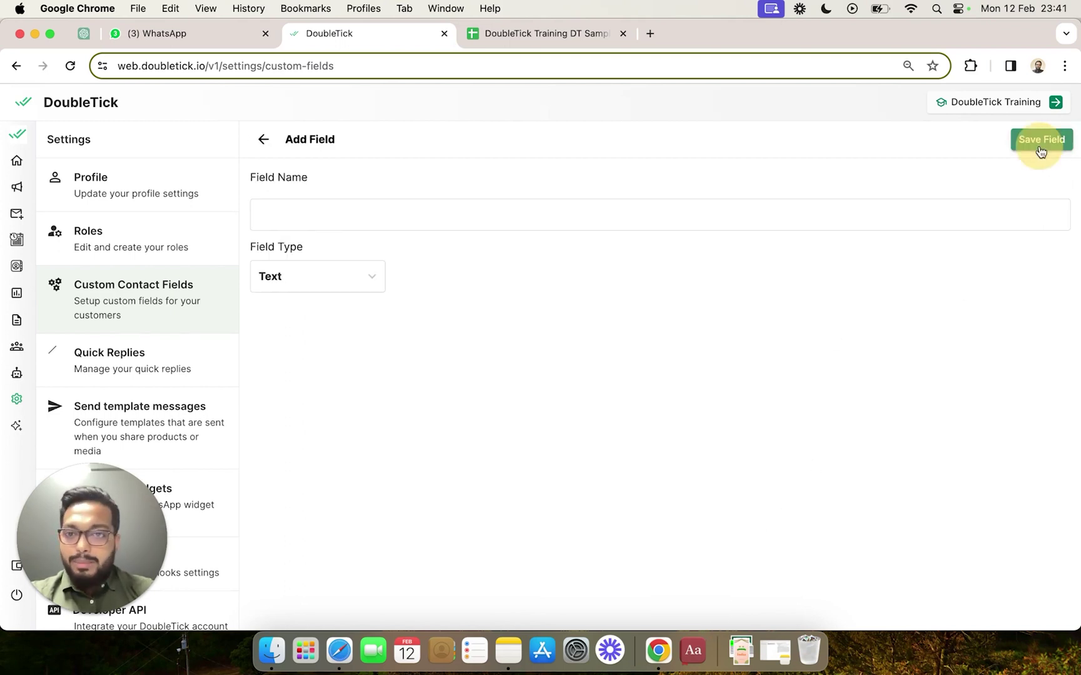
drag(822, 362, 773, 290)
click(299, 218)
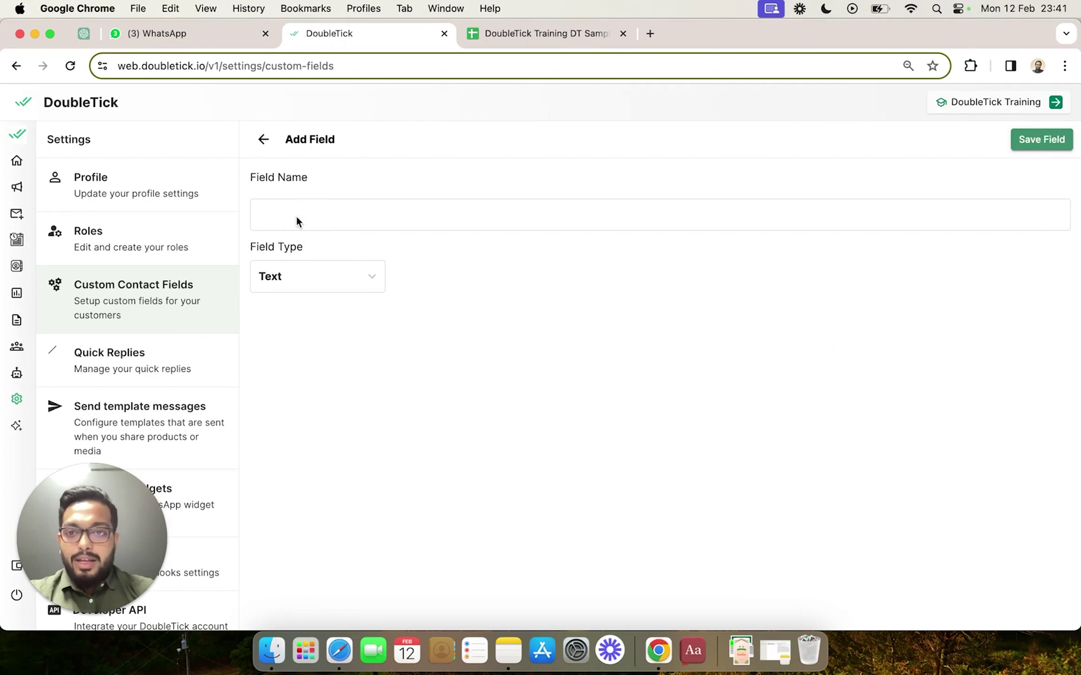
click(296, 222)
text(Lead)
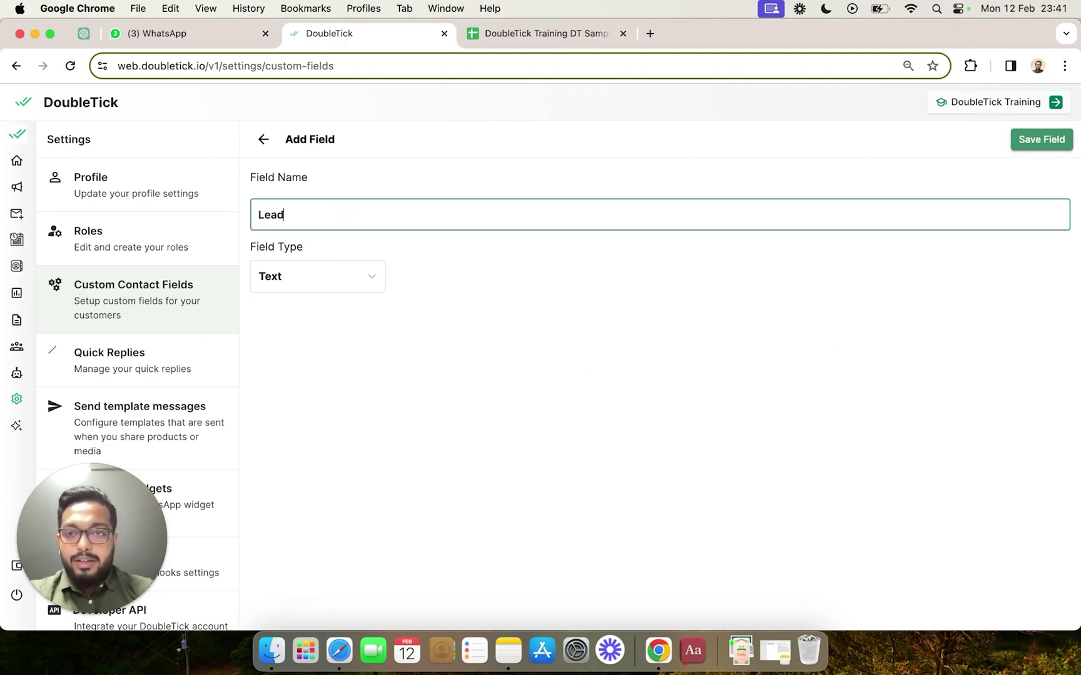
text( Stages)
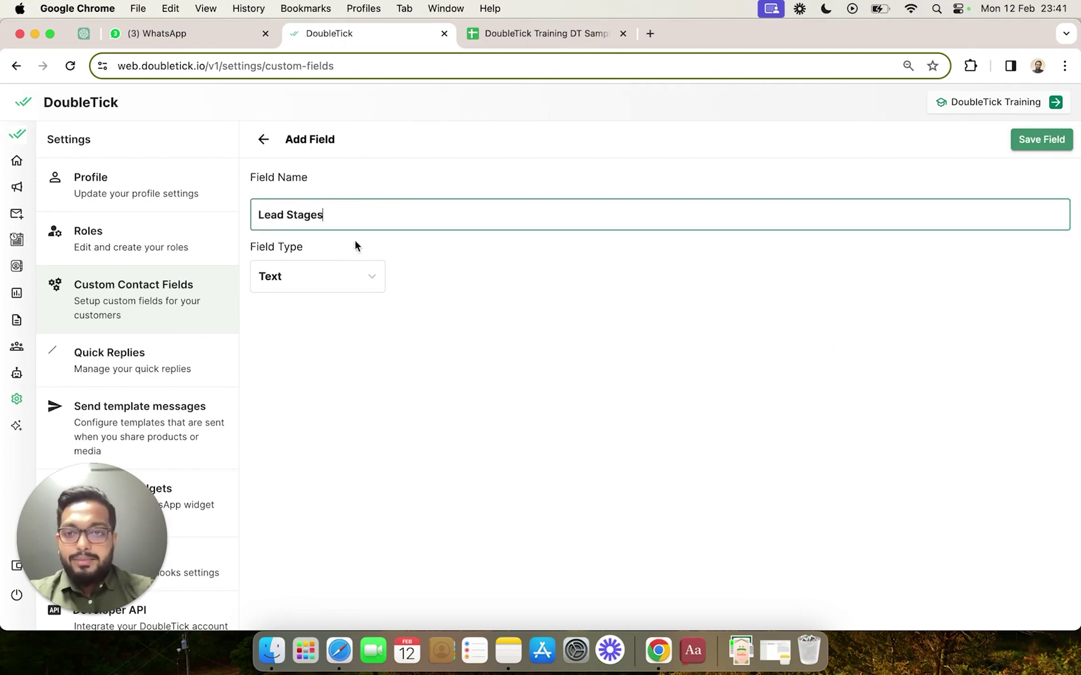
click(335, 278)
click(323, 409)
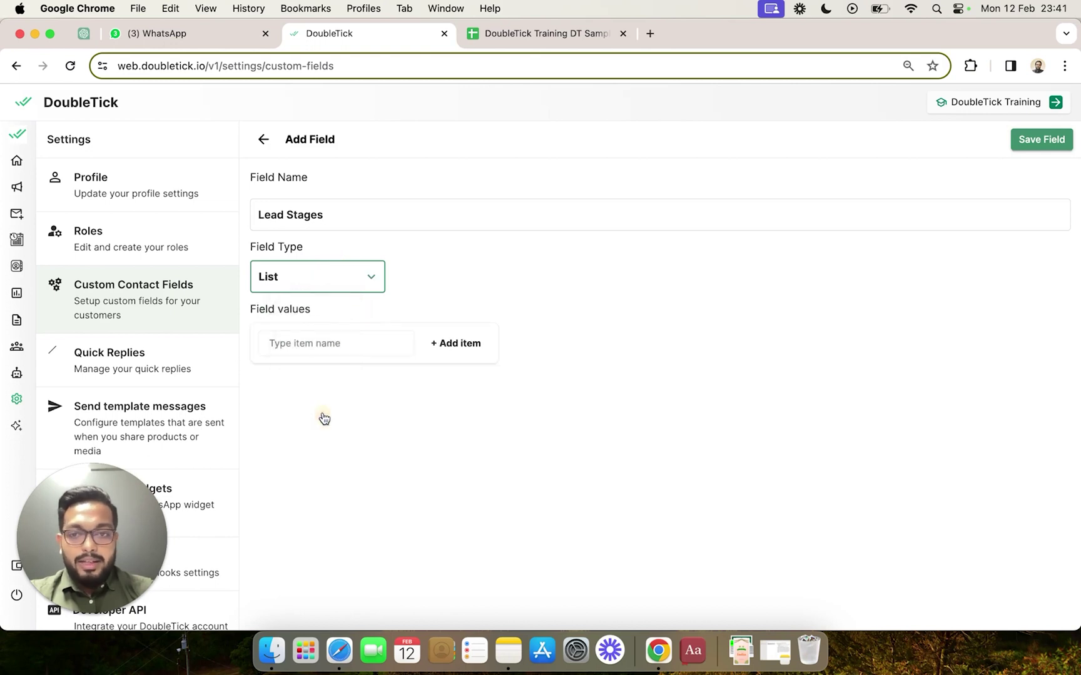
Add 'New Lead' as the first list value and enter 'Not contacted' as the next
click(362, 345)
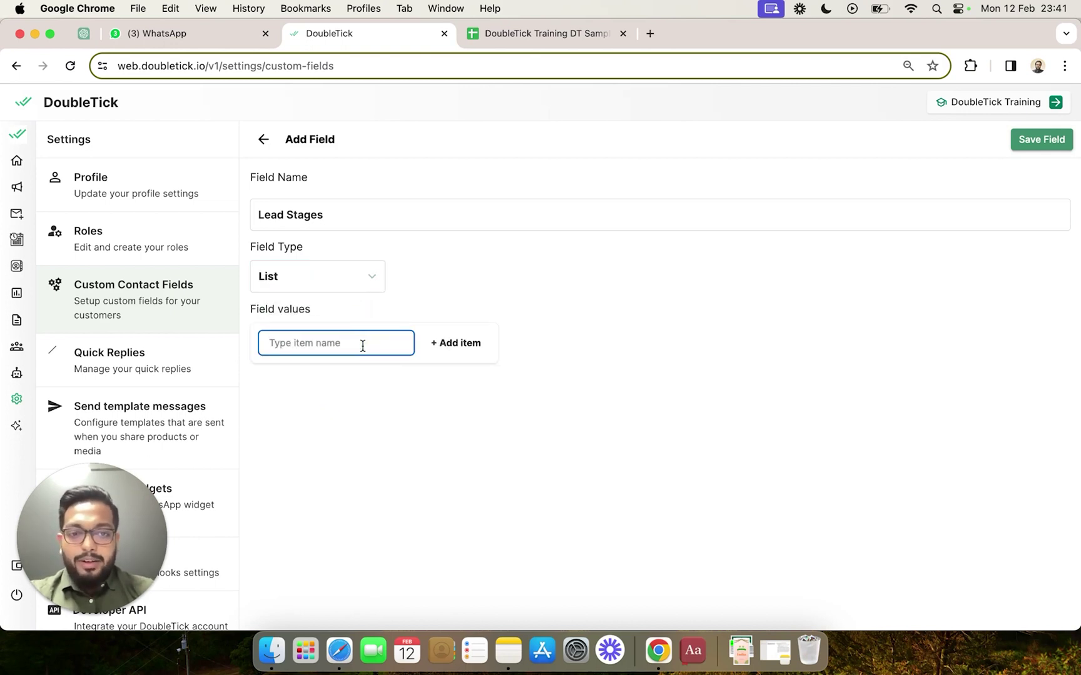
text(New Lead)
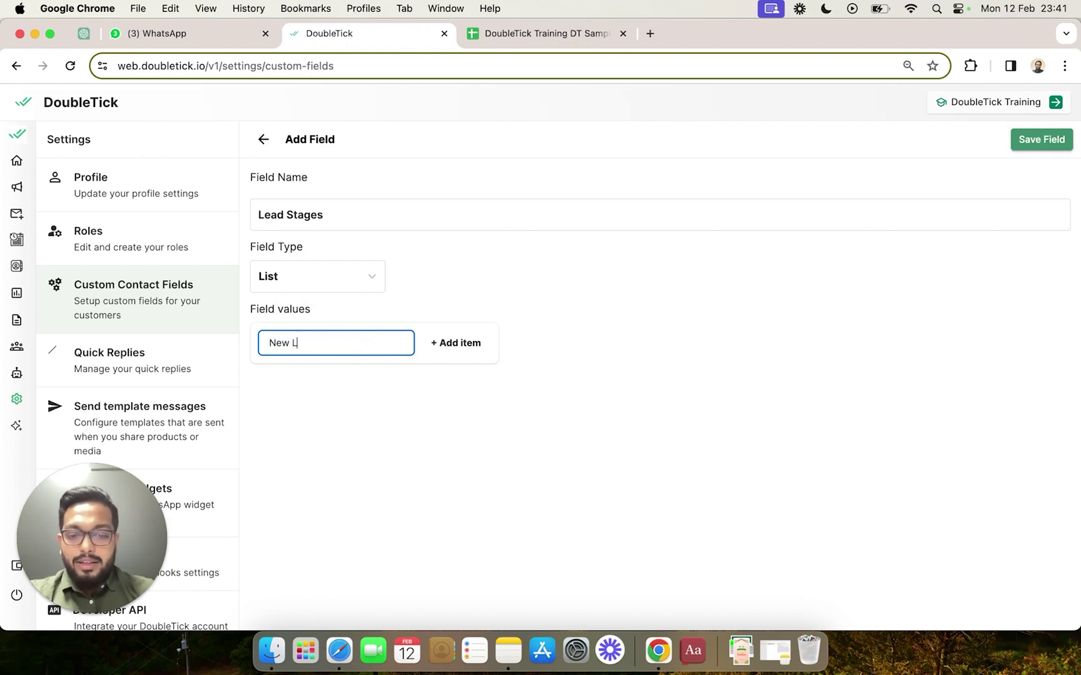
click(472, 344)
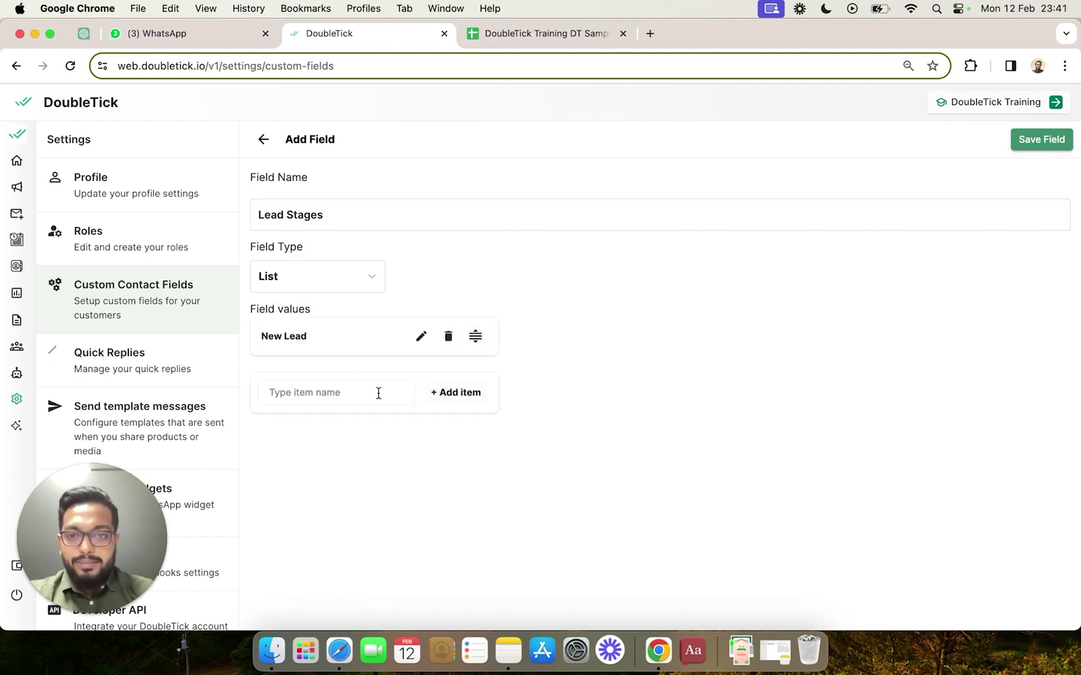
click(366, 392)
text(Not contz)
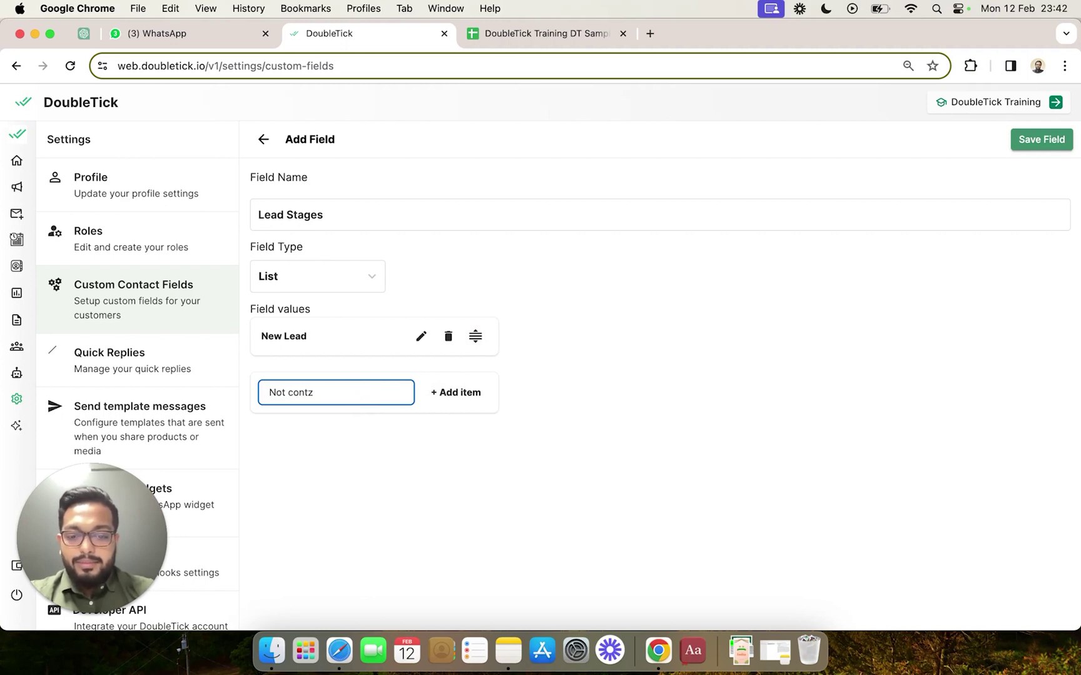
key(BackSpace)
text(acted)
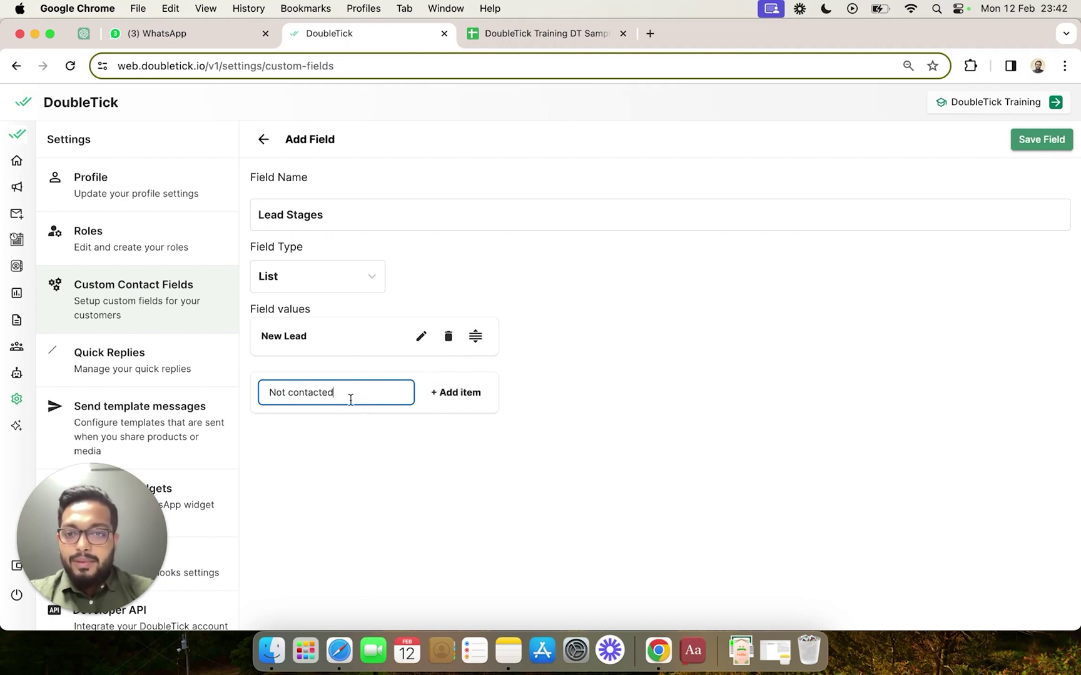
Add the stage values Not contacted, Hot, Warm and Cold to Lead Stages
click(460, 399)
click(361, 440)
text(Hot)
click(458, 441)
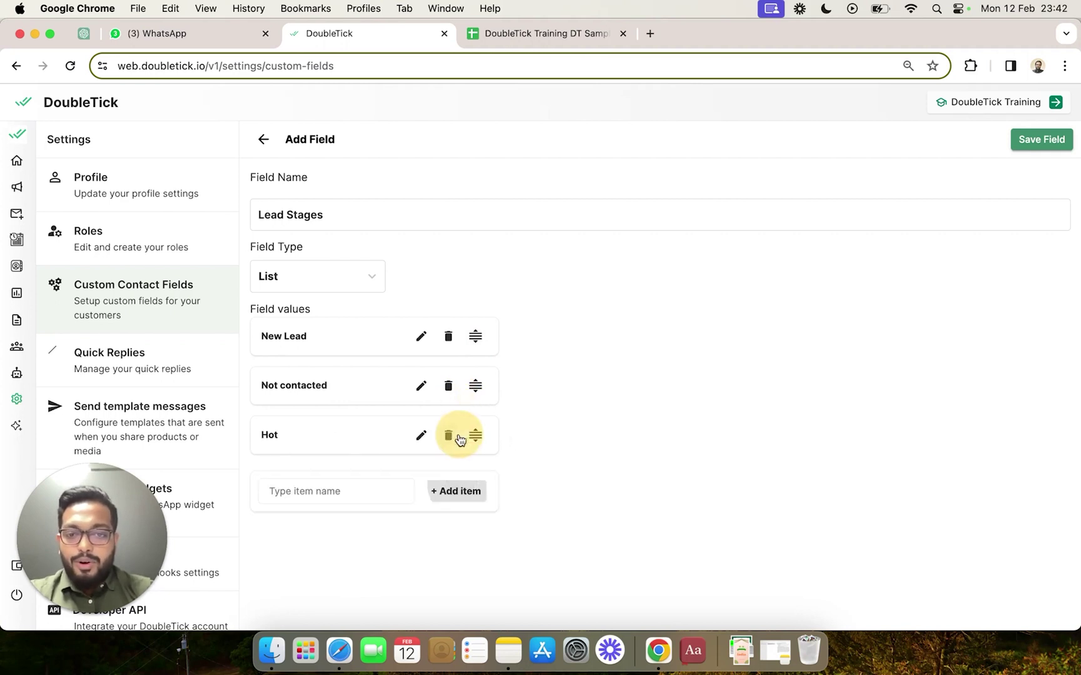
click(351, 488)
text(Warm)
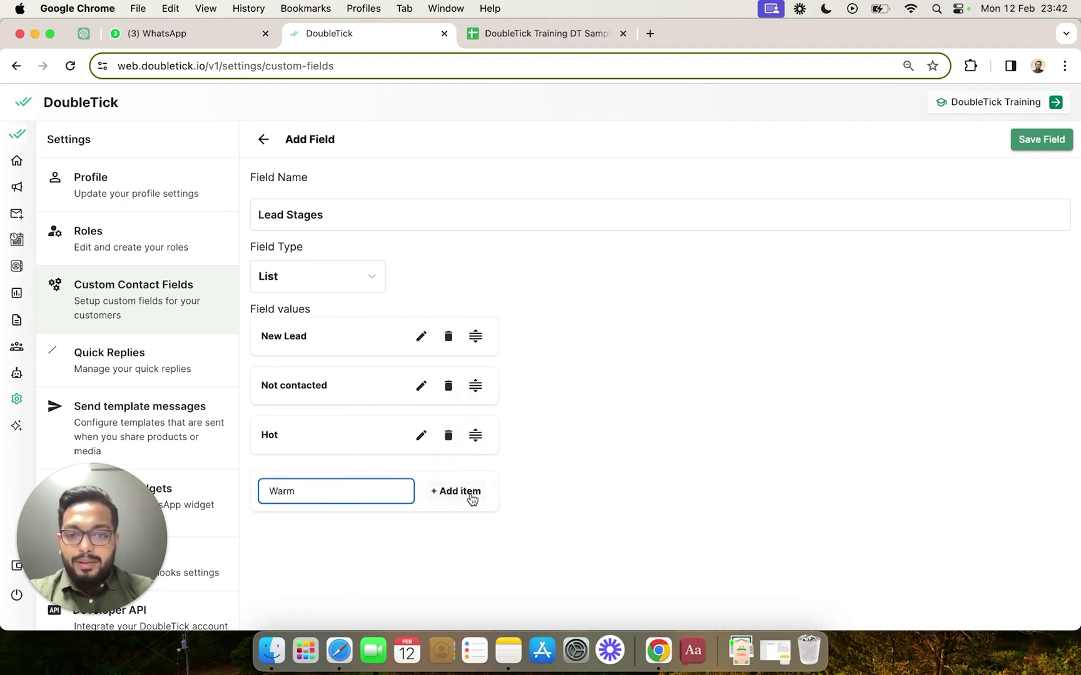
click(473, 495)
click(322, 540)
text(Cold)
click(460, 541)
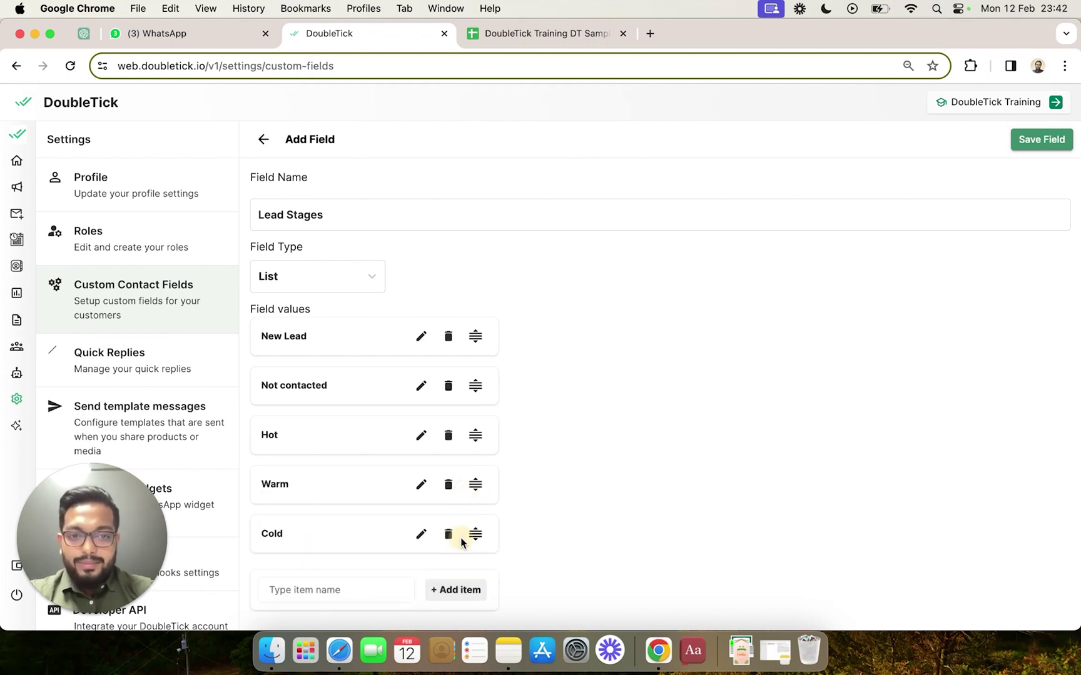
Add the stage values Interested to buy, Closed Won and Closed Lost
click(362, 589)
text(Interested to bu)
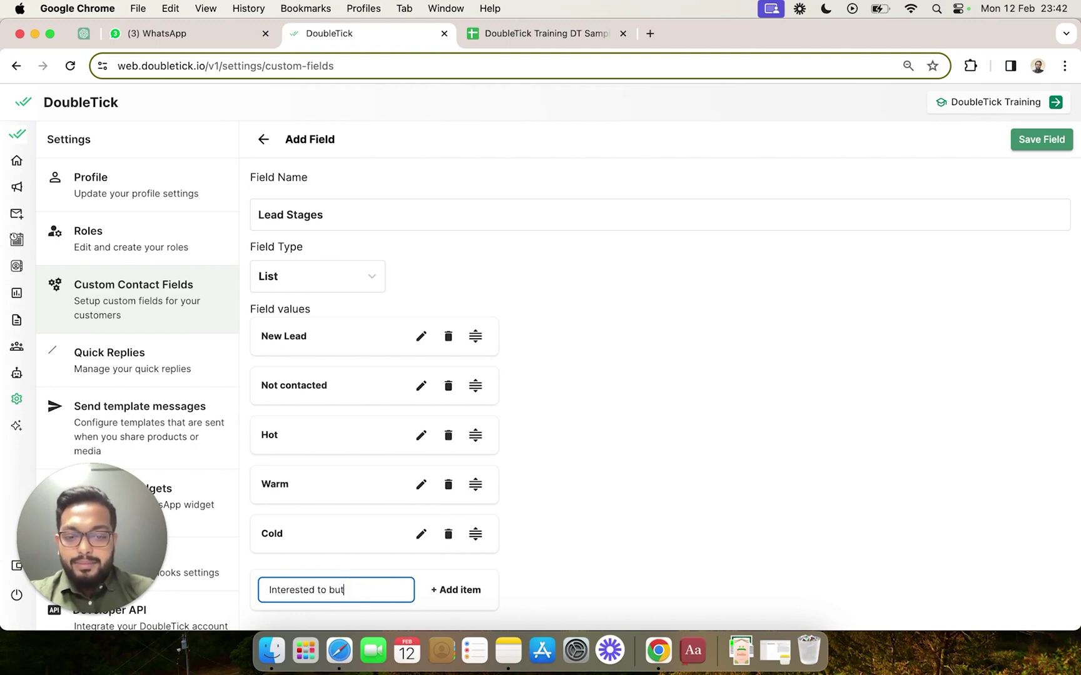
text(y)
click(473, 591)
click(322, 601)
text(Clos)
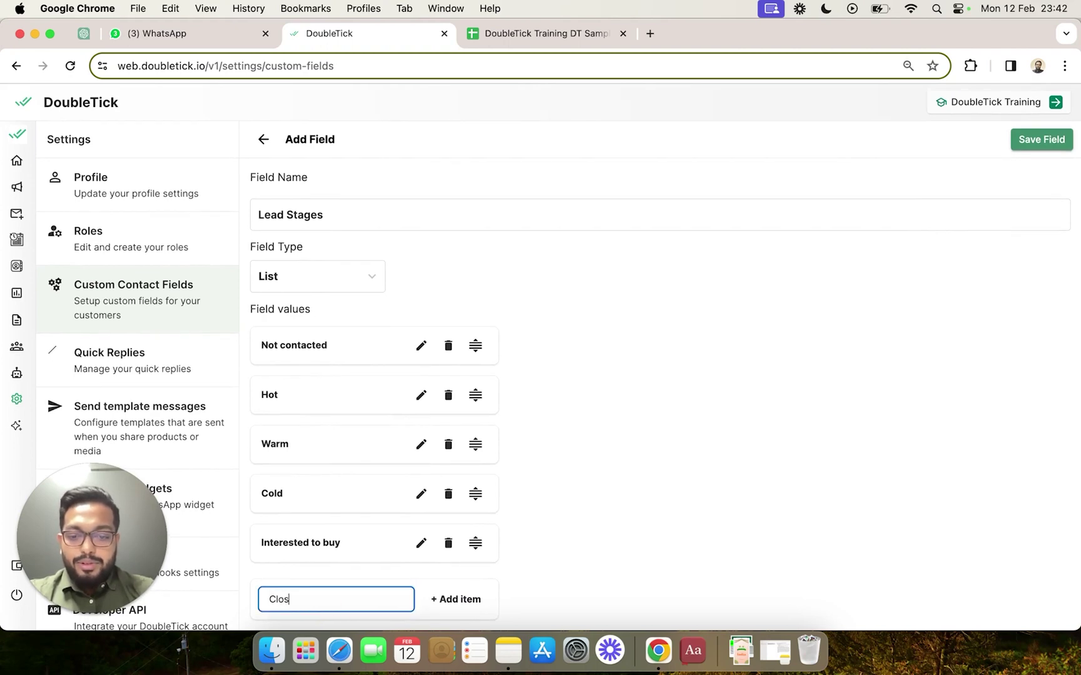
text(ed Won)
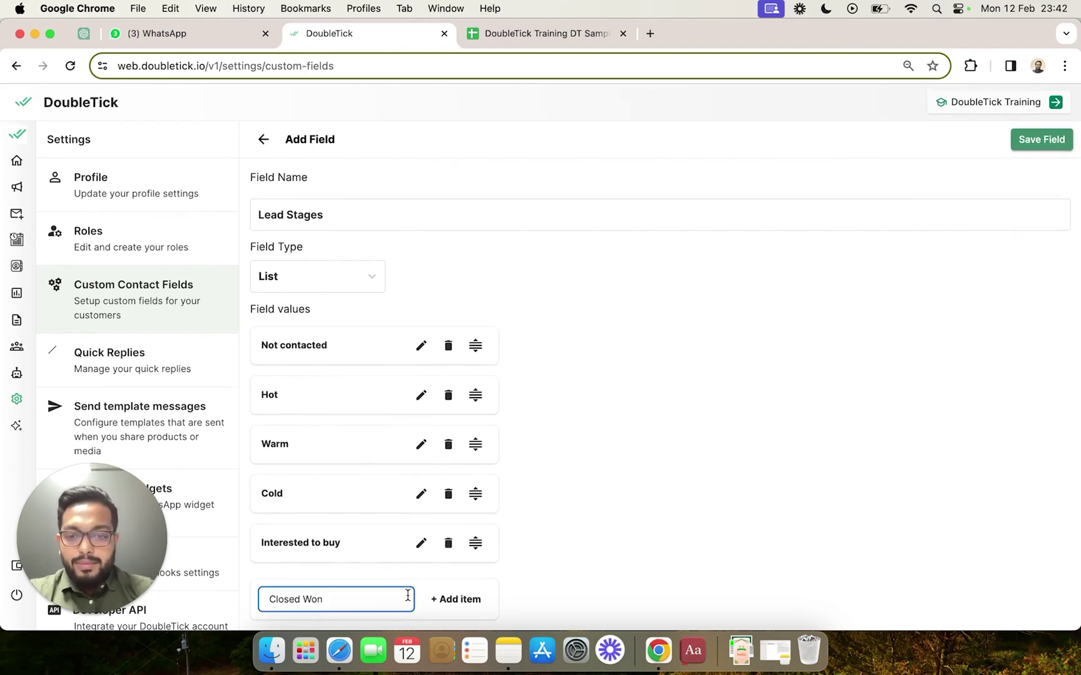
click(434, 599)
click(331, 598)
text(C)
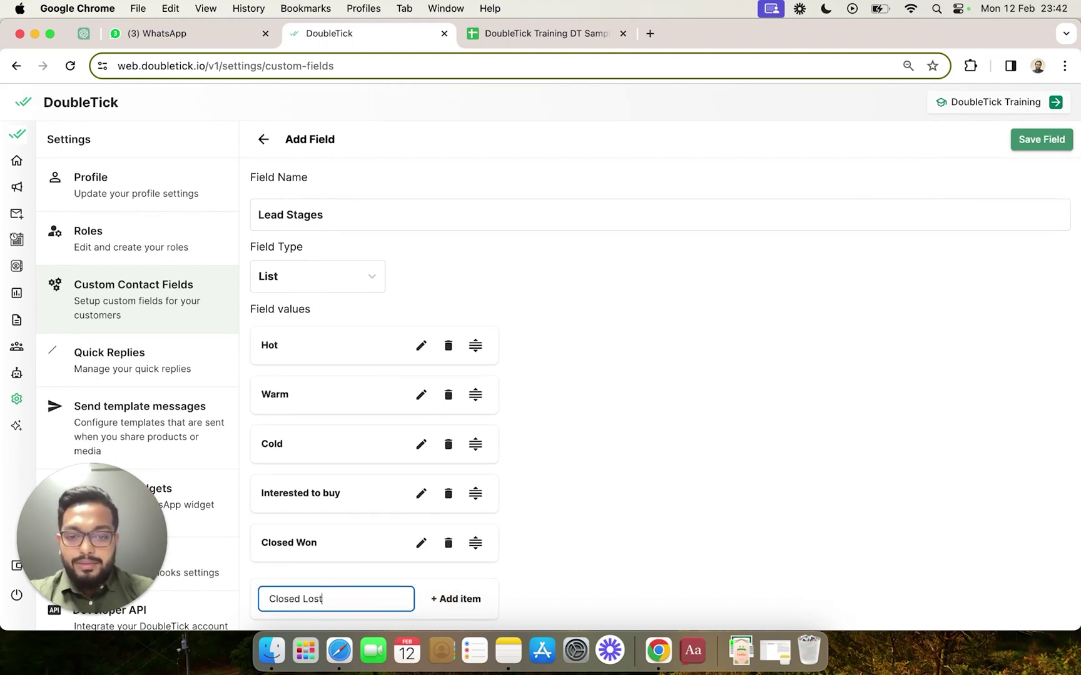
click(465, 599)
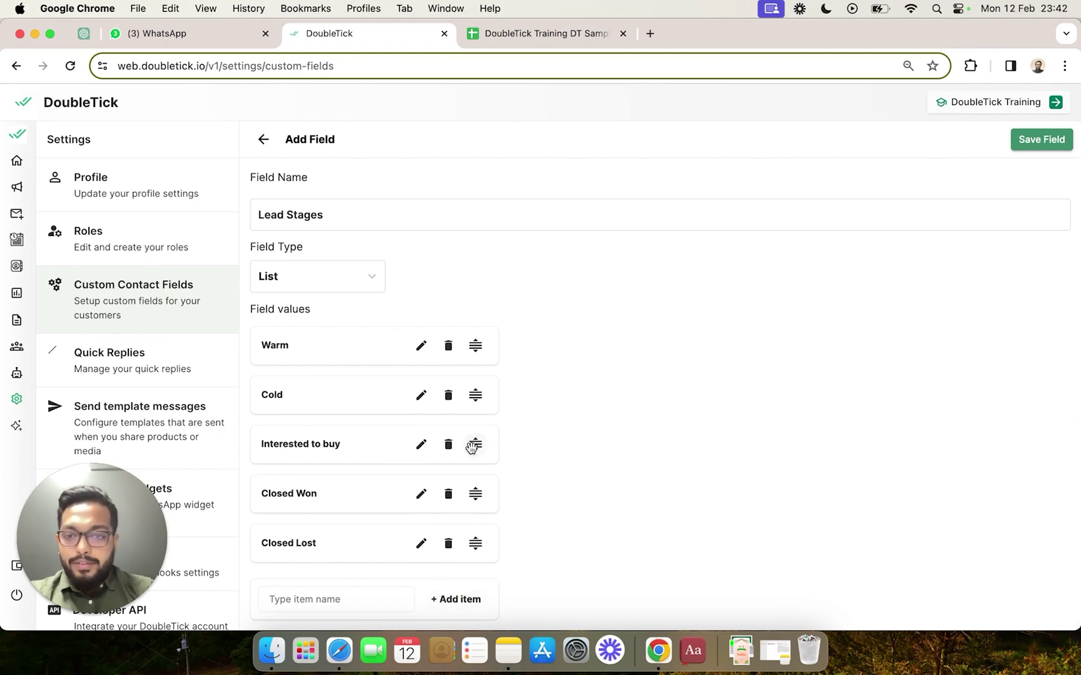
Move Closed Won above Interested to buy and save the Lead Stages field
drag(474, 494, 475, 444)
drag(477, 543, 476, 467)
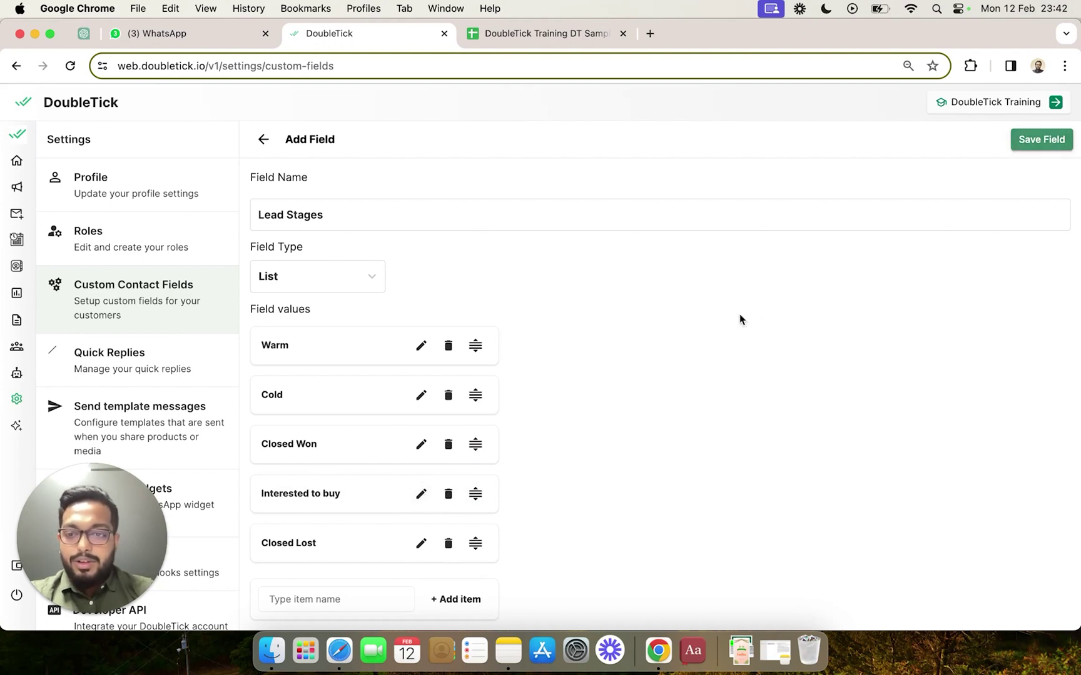
click(1042, 139)
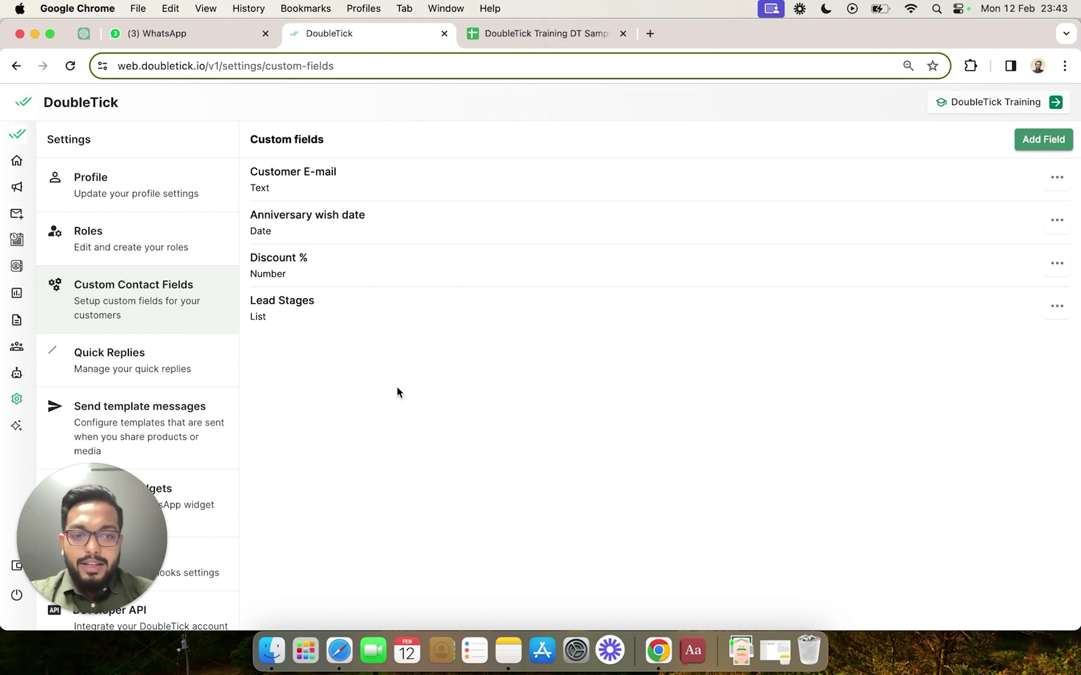
Go to the Home inbox and filter conversations by the Cold lead stage
mouse_move(25, 346)
click(77, 164)
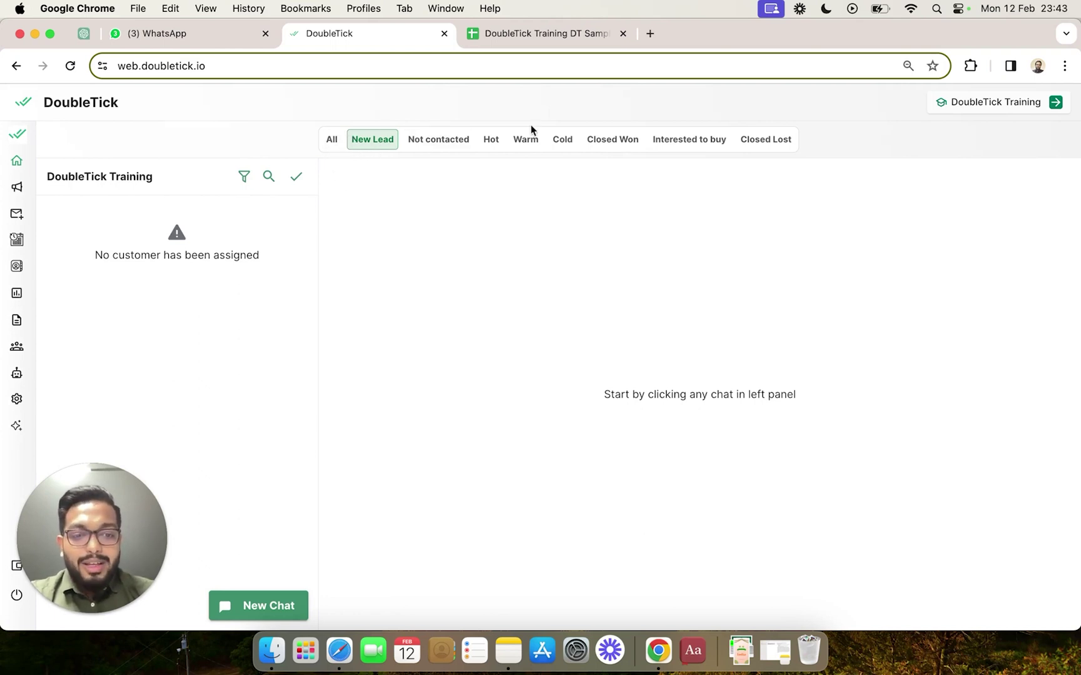
click(567, 142)
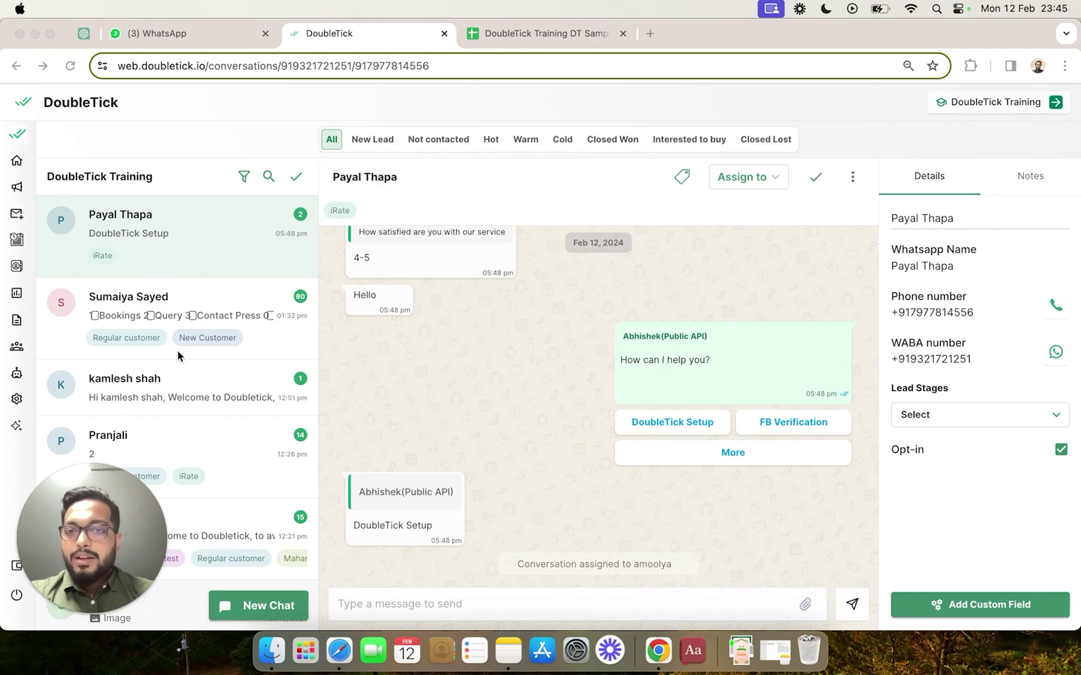
Set a contact's Lead Stage to Hot, then filter the inbox to Hot, showing only that chat
scroll(182, 362, down, 5)
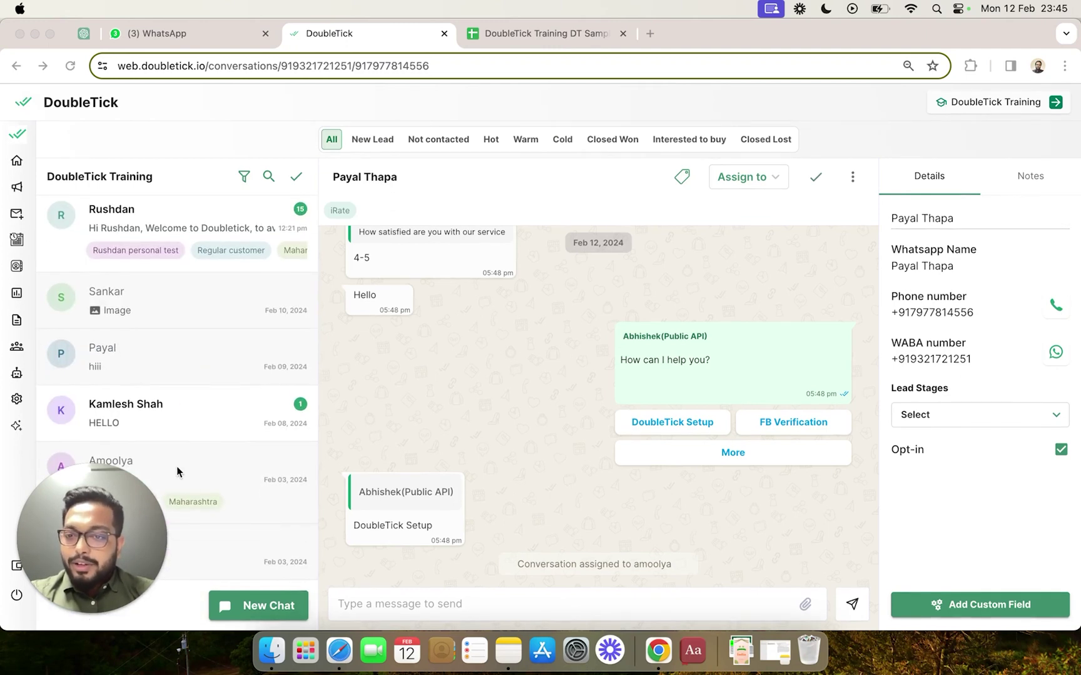
click(178, 471)
click(178, 471)
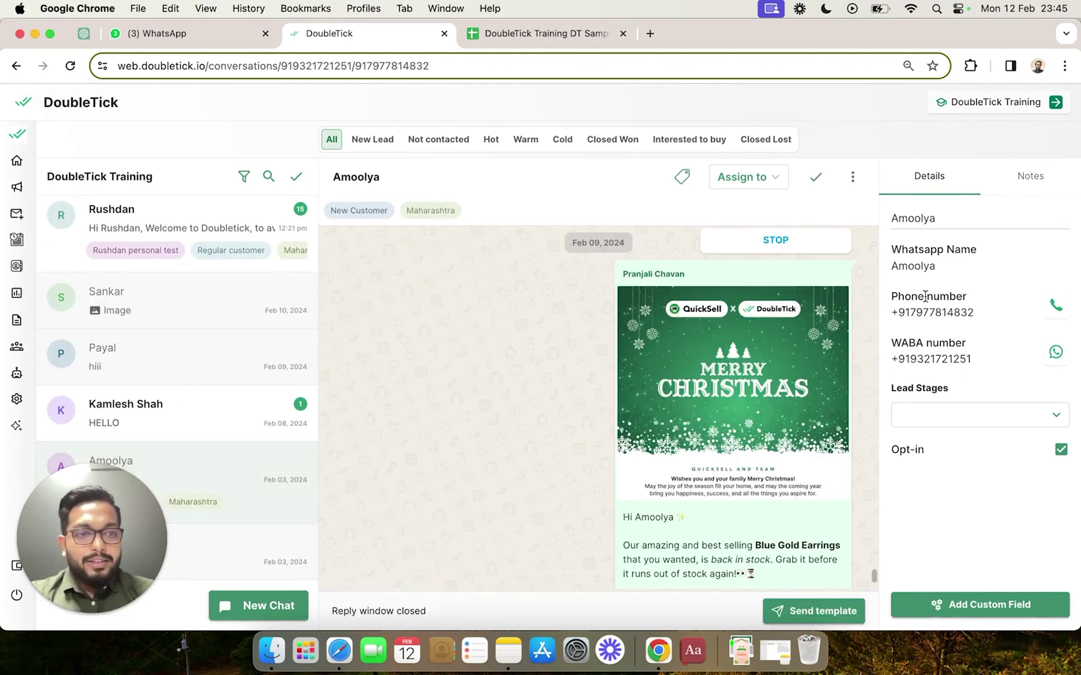
mouse_move(905, 391)
mouse_down()
mouse_move(938, 389)
mouse_move(922, 389)
mouse_up()
click(985, 406)
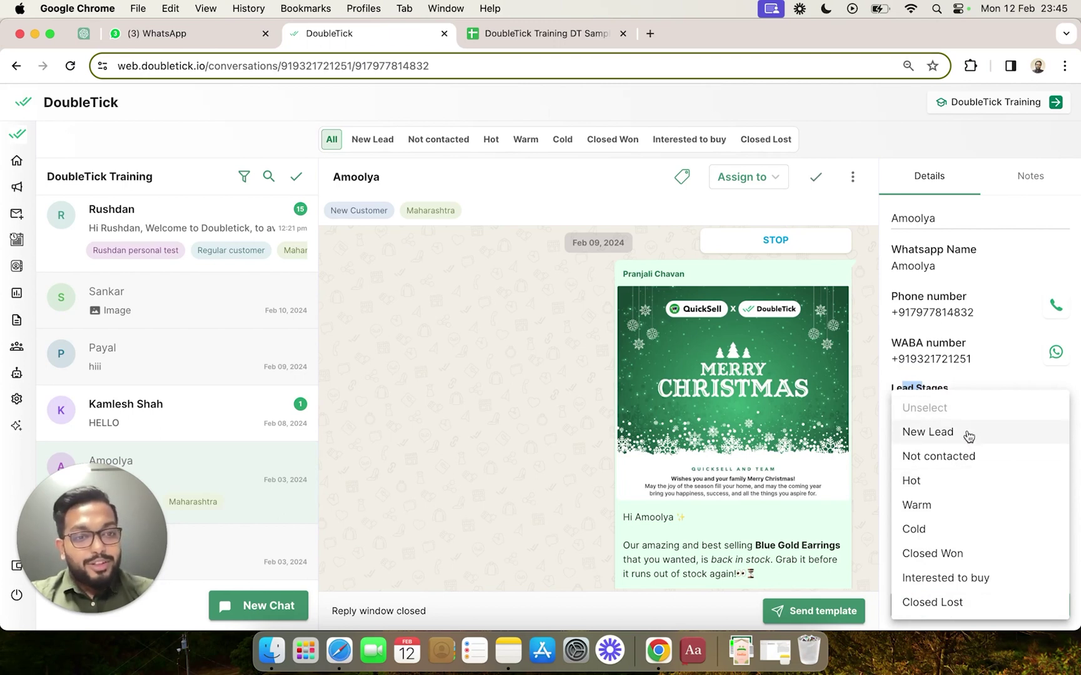
click(951, 483)
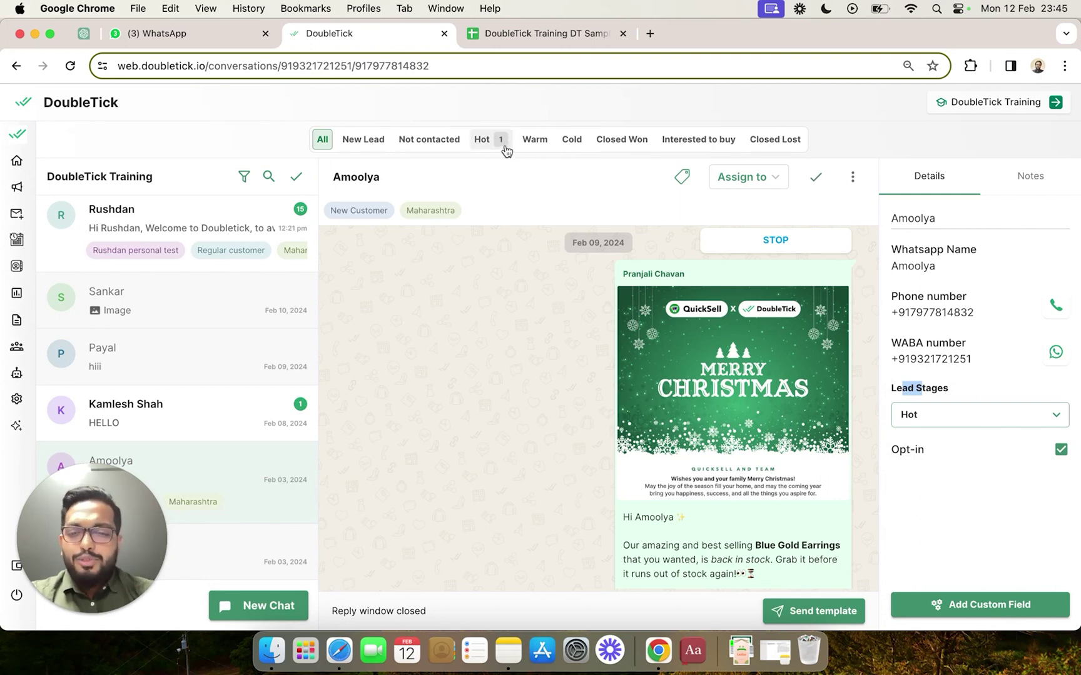
click(505, 147)
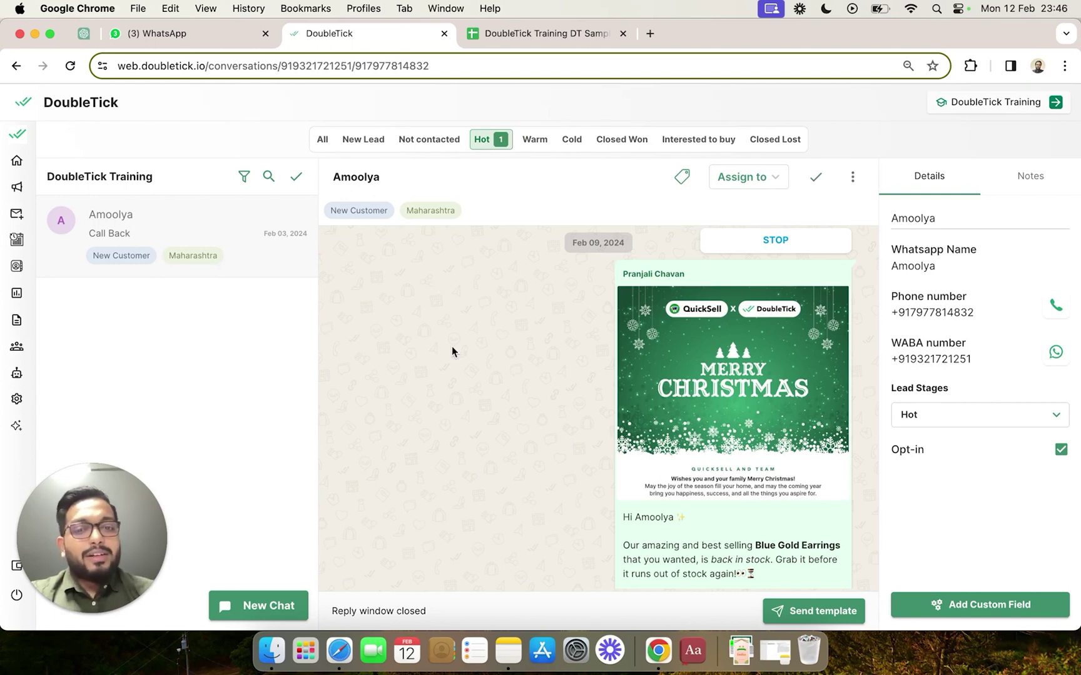
Download the DoubleTick Training DT Sample Data sheet as 'DoubleTick Training DT Sample Data (1).xlsx'
click(563, 37)
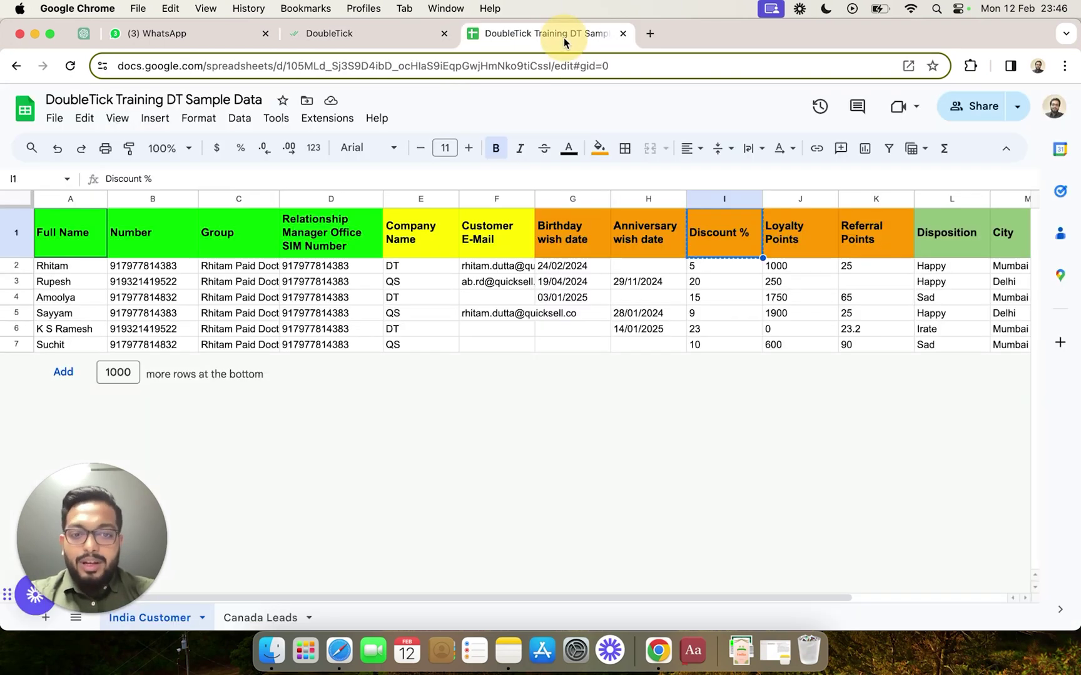
click(54, 119)
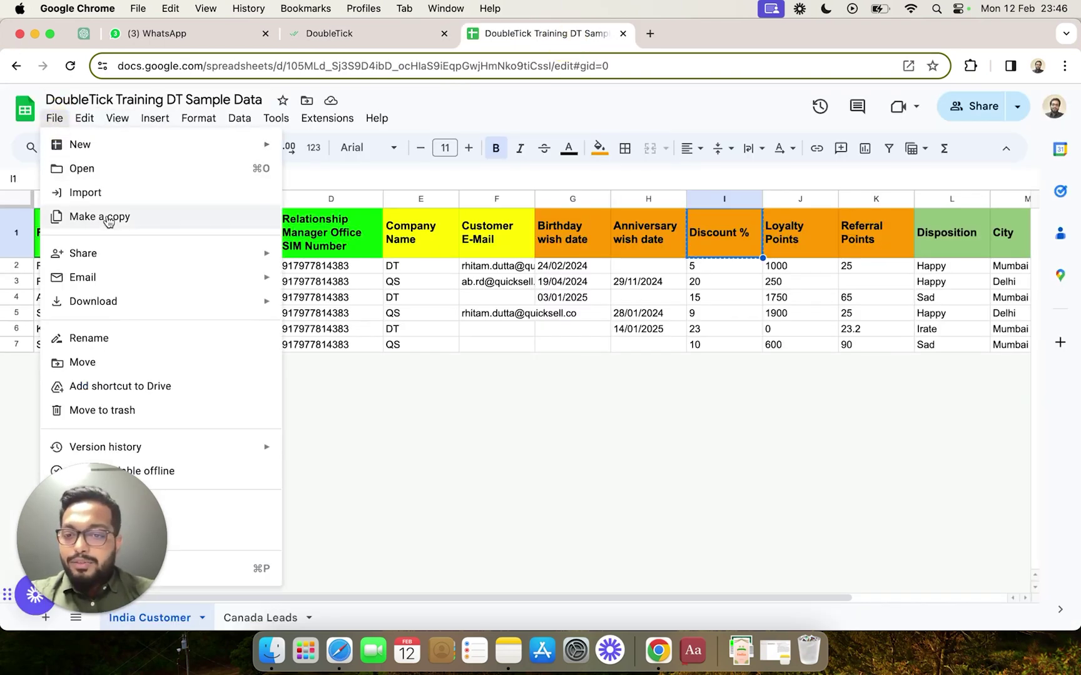
mouse_move(127, 306)
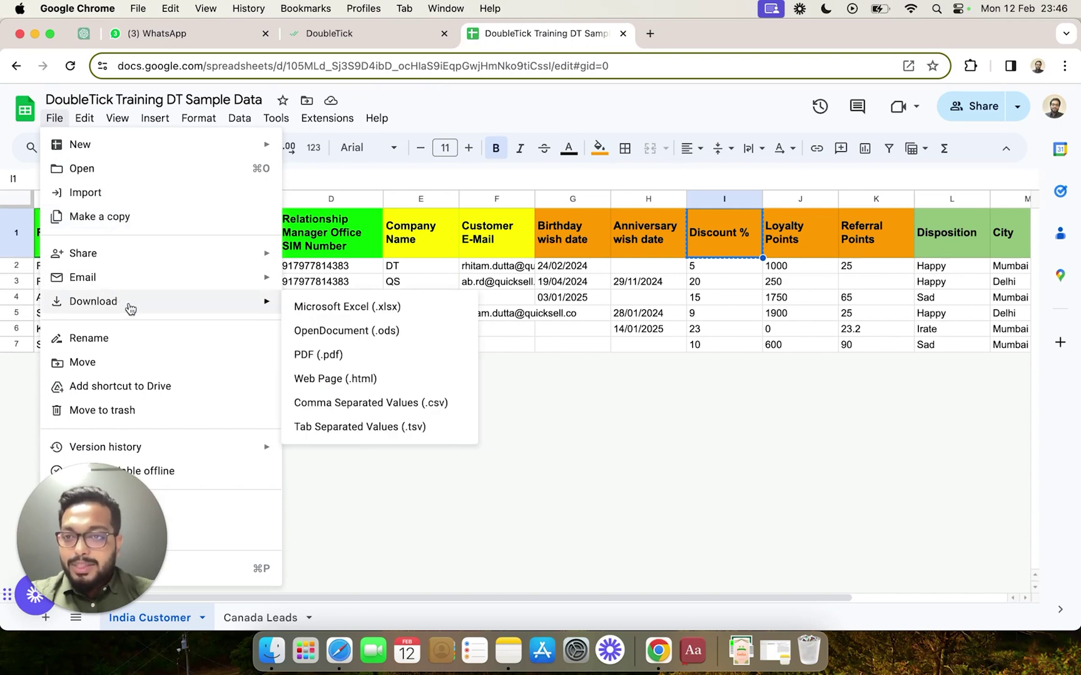
click(340, 309)
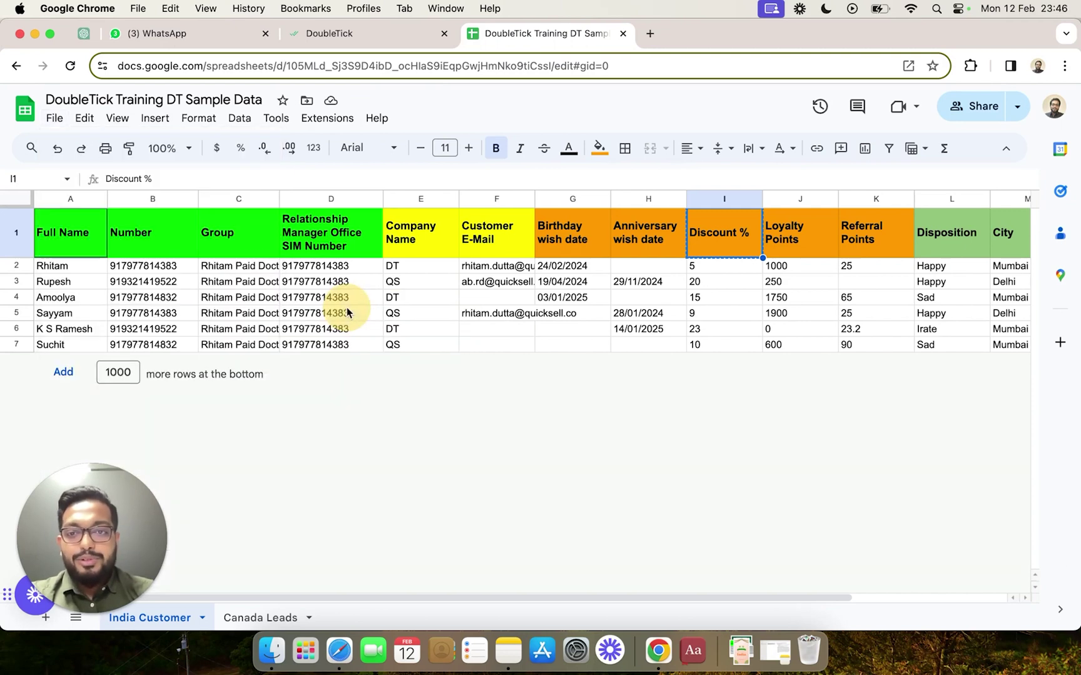
click(355, 37)
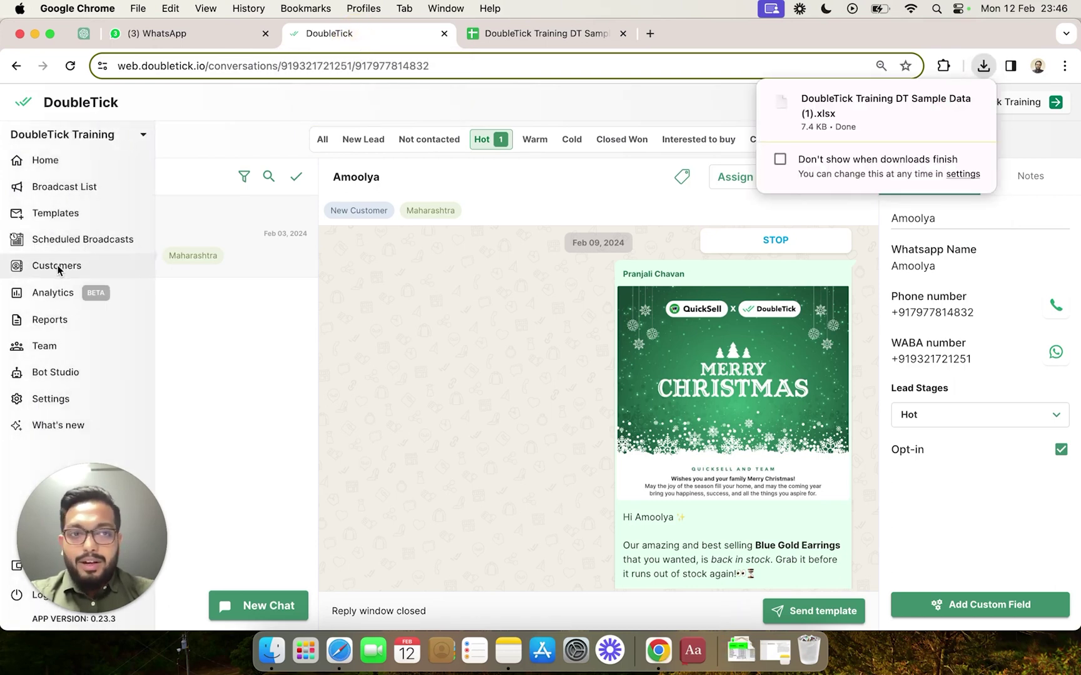
On the Customers page, import from Excel and load 'DoubleTick Training DT Sample Data (1).xlsx' from Downloads
click(57, 268)
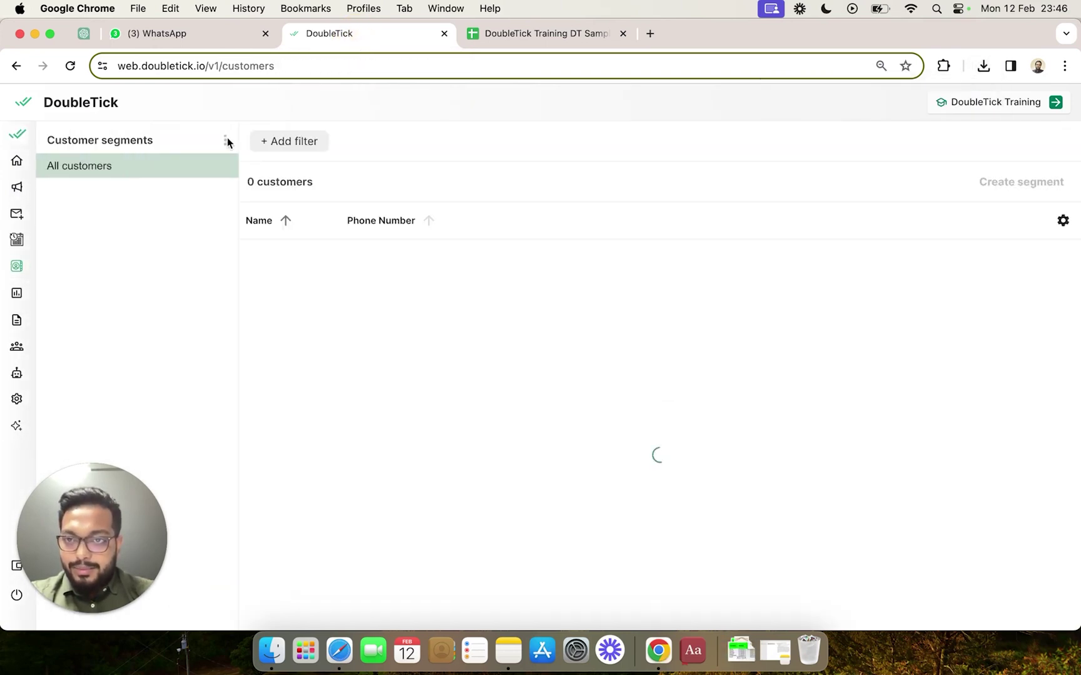
click(226, 140)
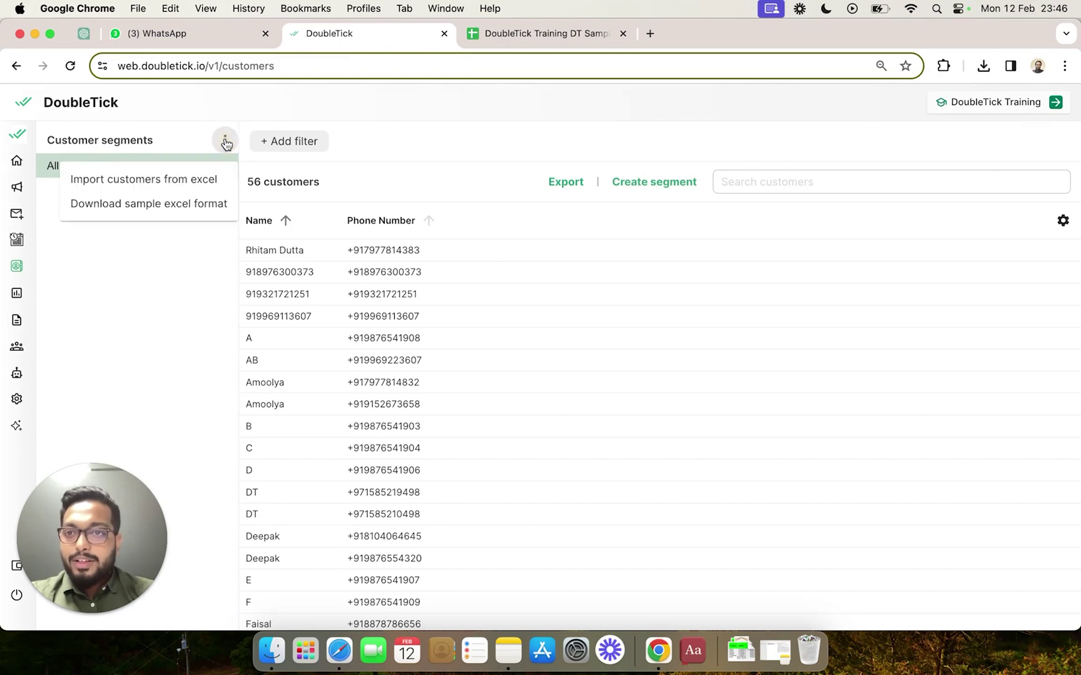
click(164, 181)
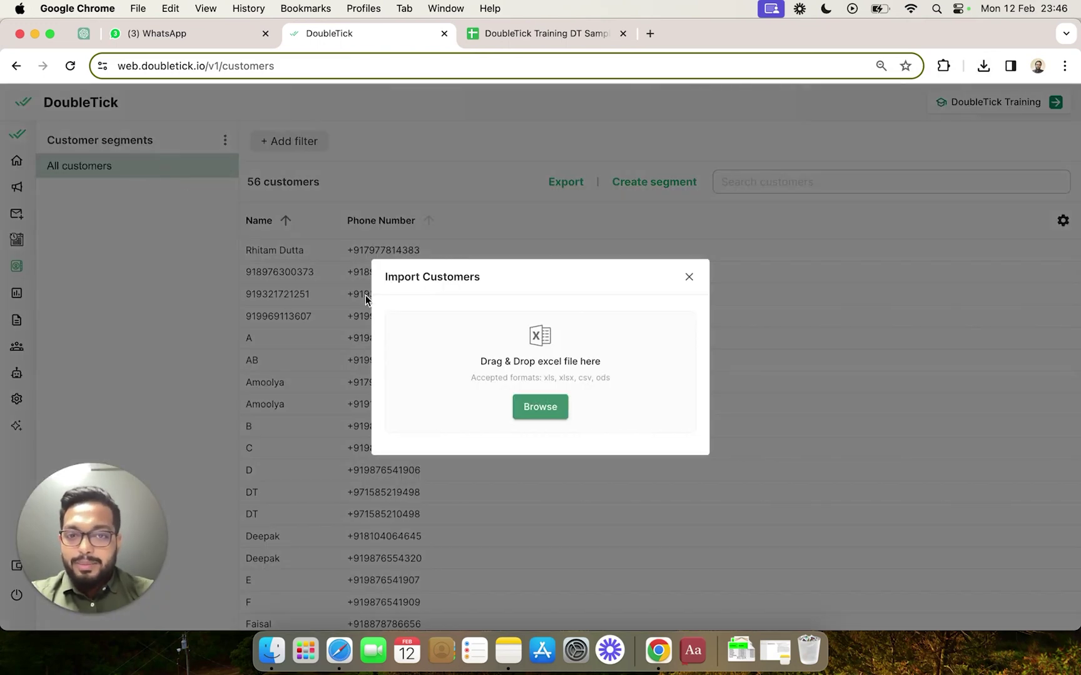
click(531, 429)
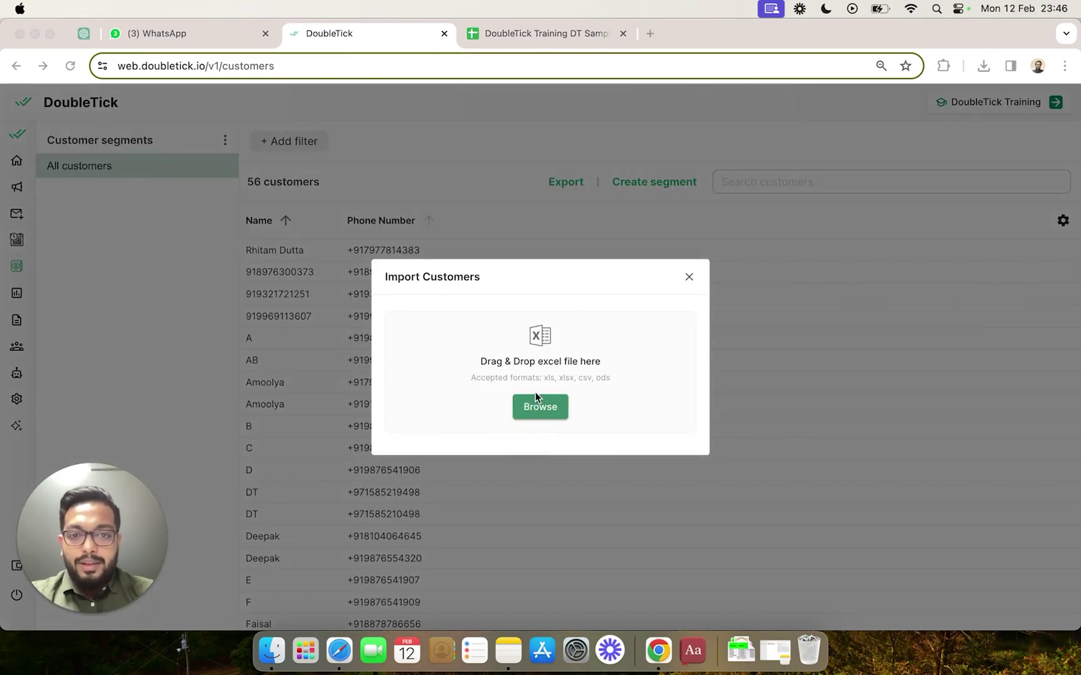
click(537, 405)
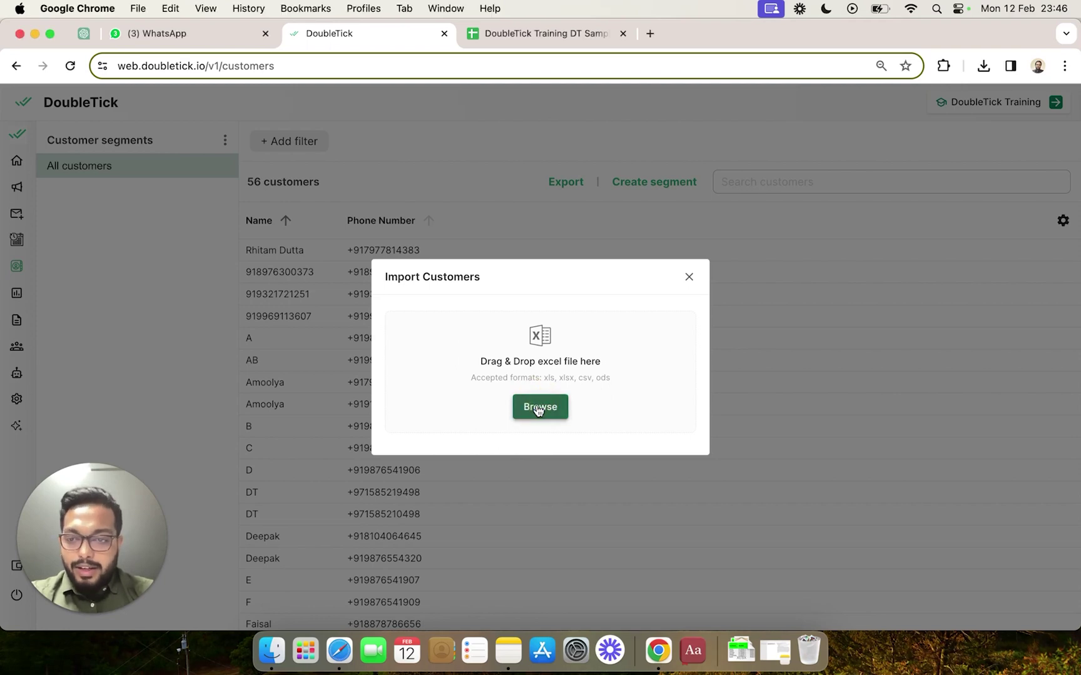
click(538, 410)
click(538, 410)
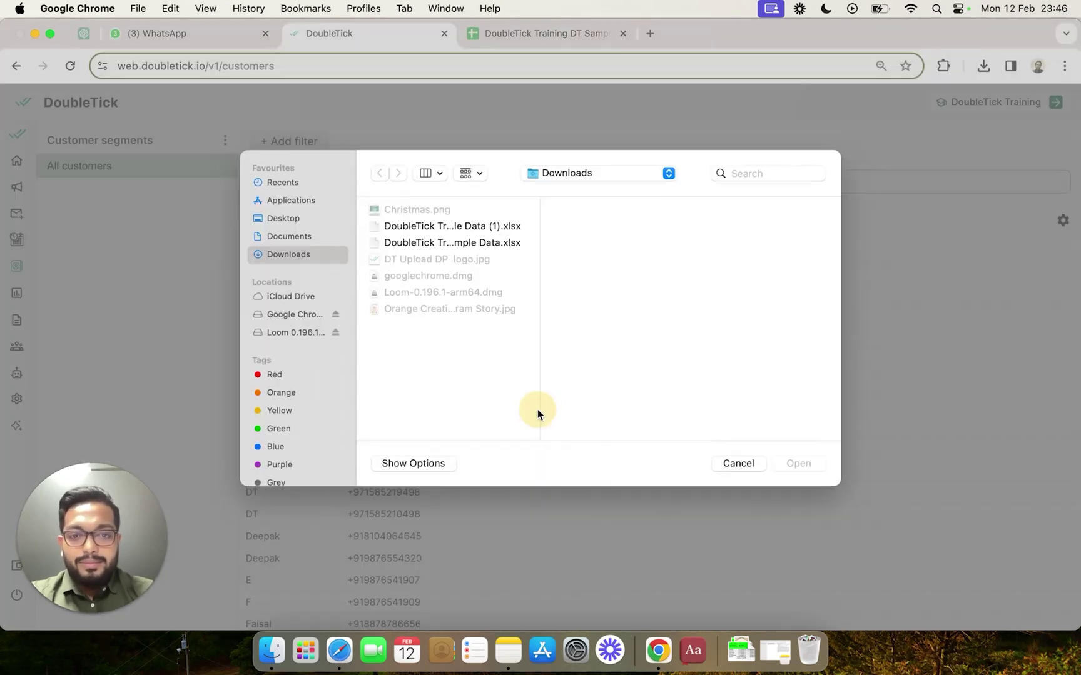
click(459, 233)
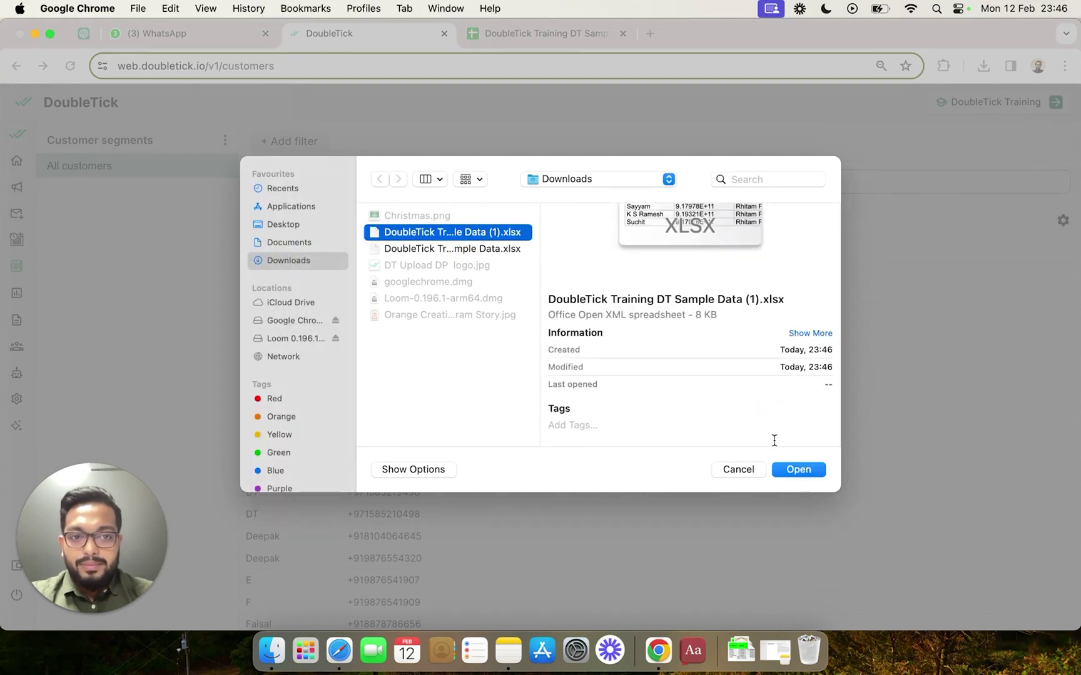
click(794, 470)
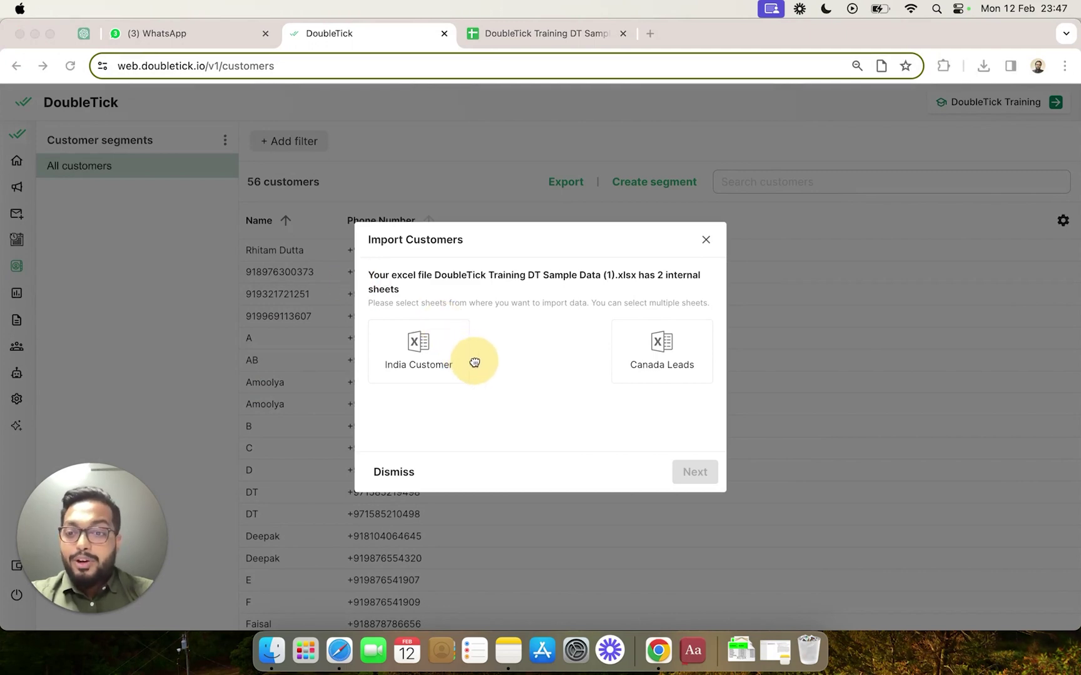
Select the India Customer sheet and review its mappings: Name, Phone Number, Anniversary wish date, E-mail, Discount %
click(420, 343)
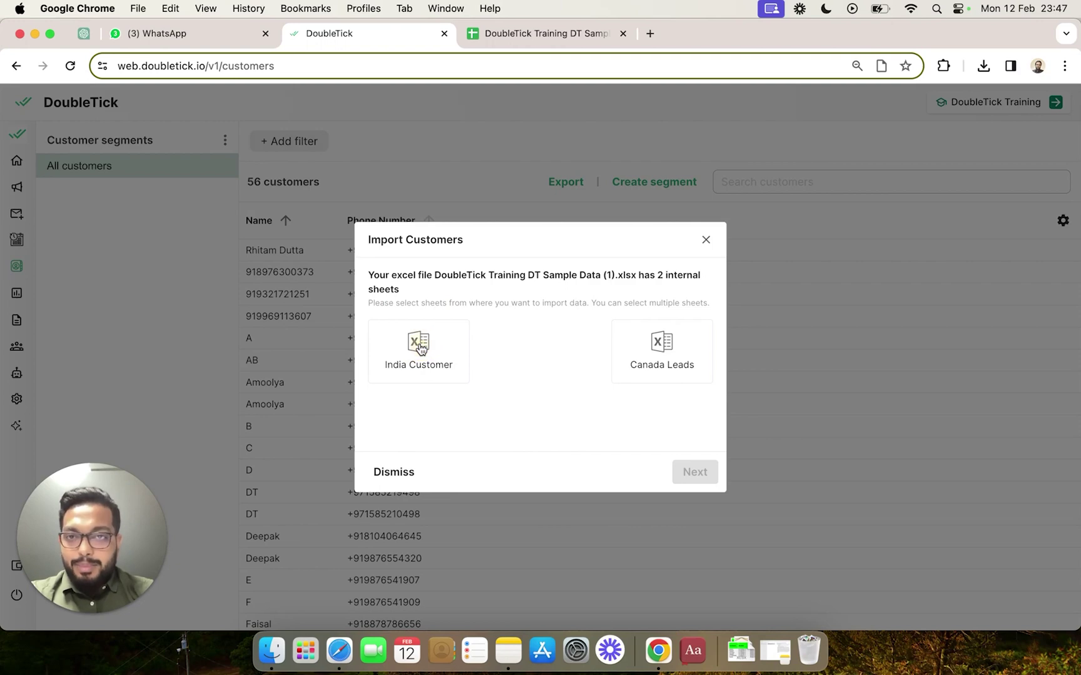
double_click(419, 343)
click(705, 472)
click(694, 473)
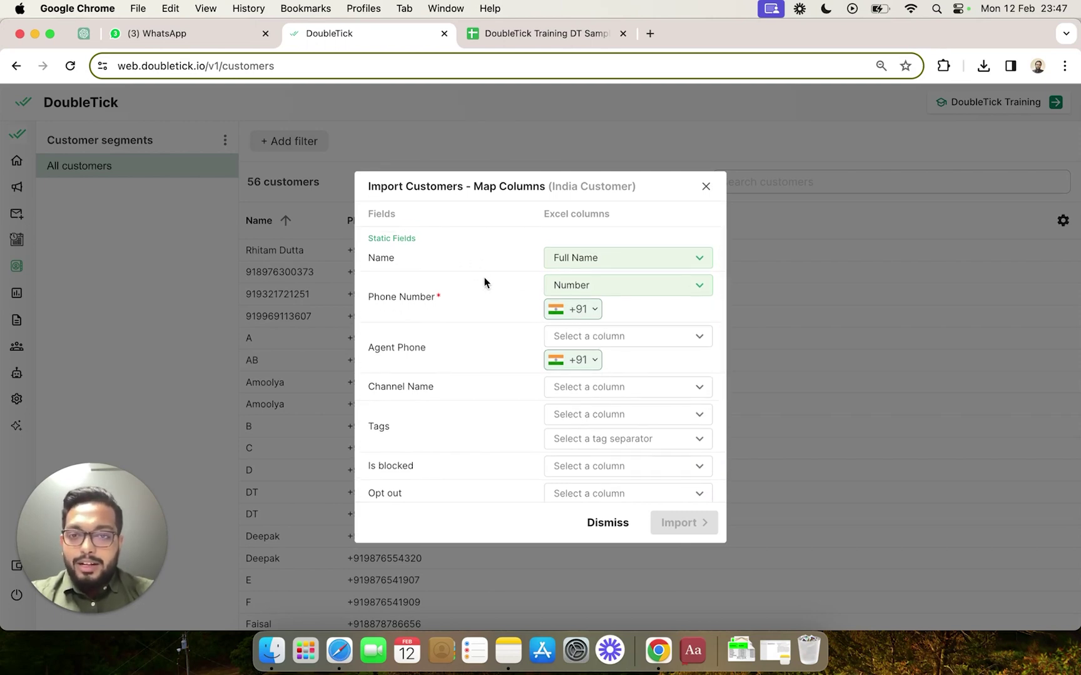
scroll(484, 279, down, 3)
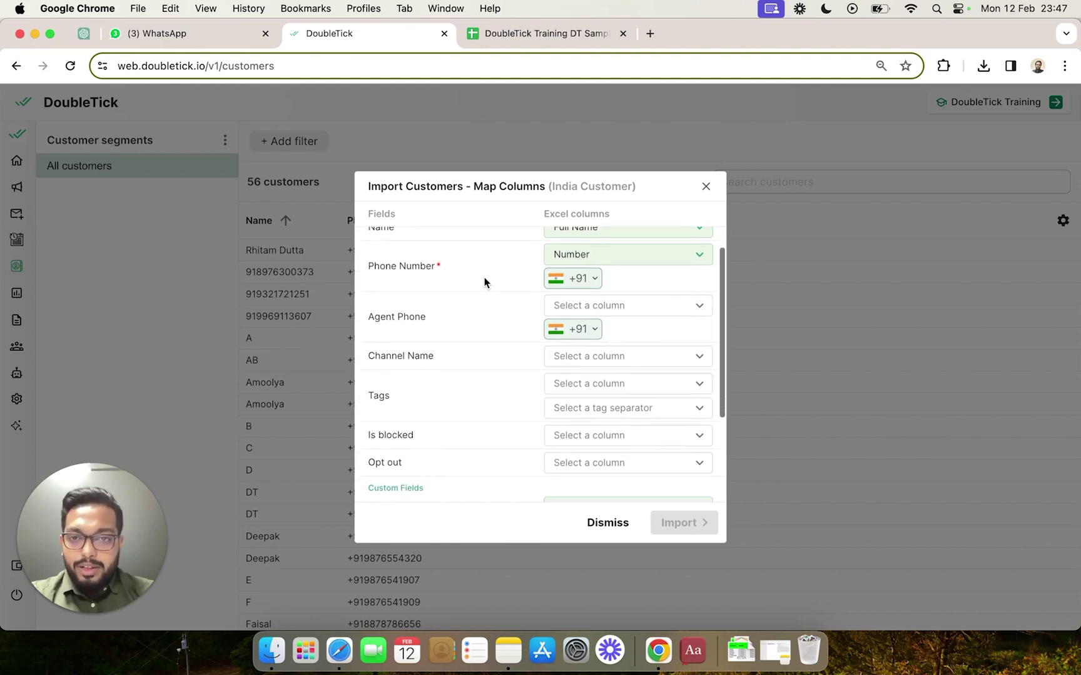
scroll(484, 277, up, 3)
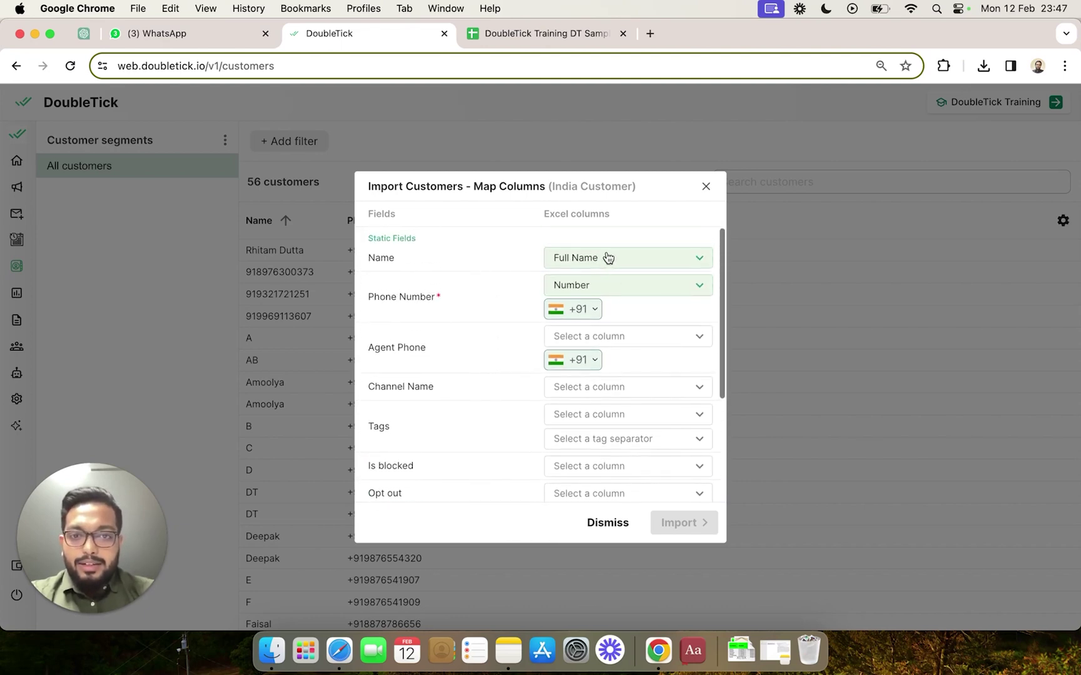
scroll(595, 370, down, 1)
scroll(596, 371, down, 4)
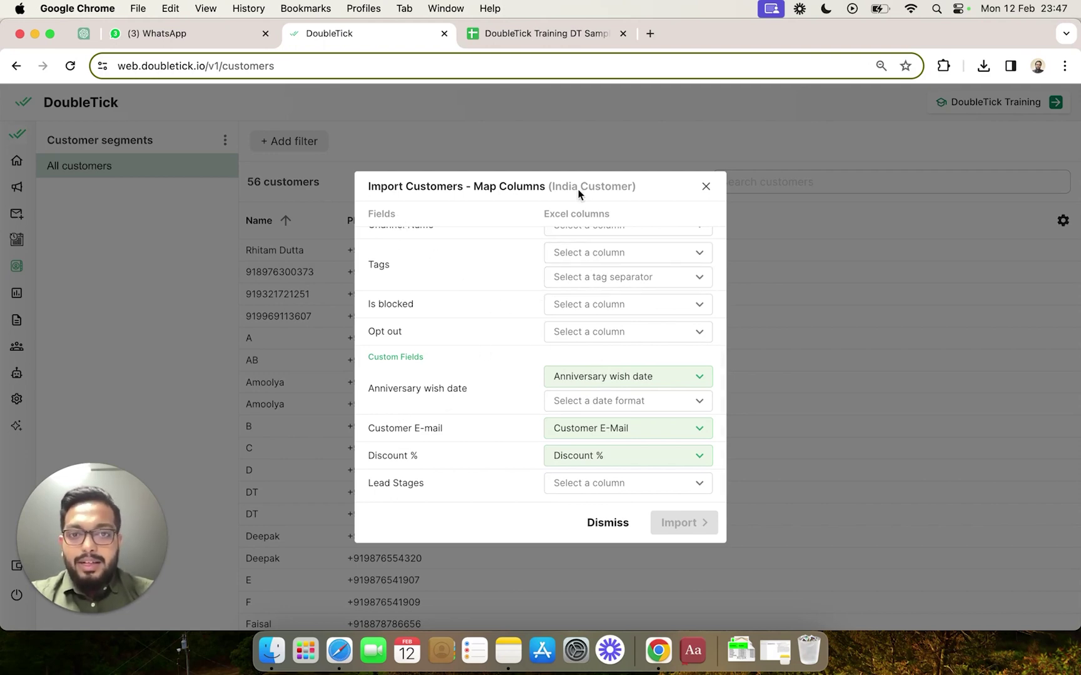
Check the Anniversary wish date mapping against how dates are written in spreadsheet cell G2
click(548, 38)
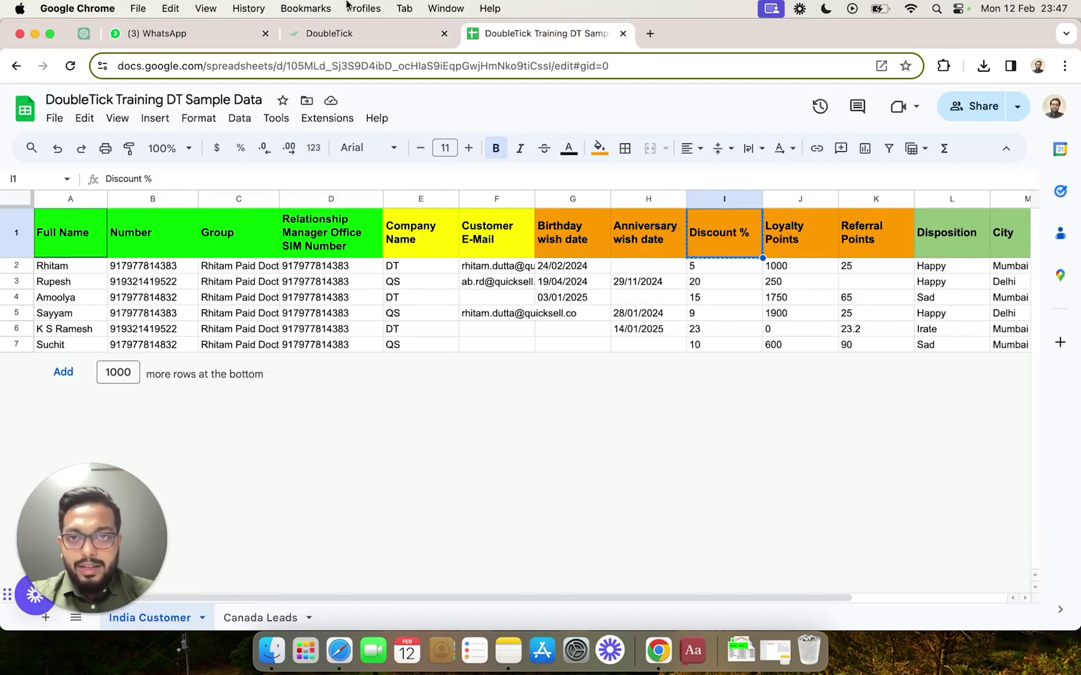
click(354, 49)
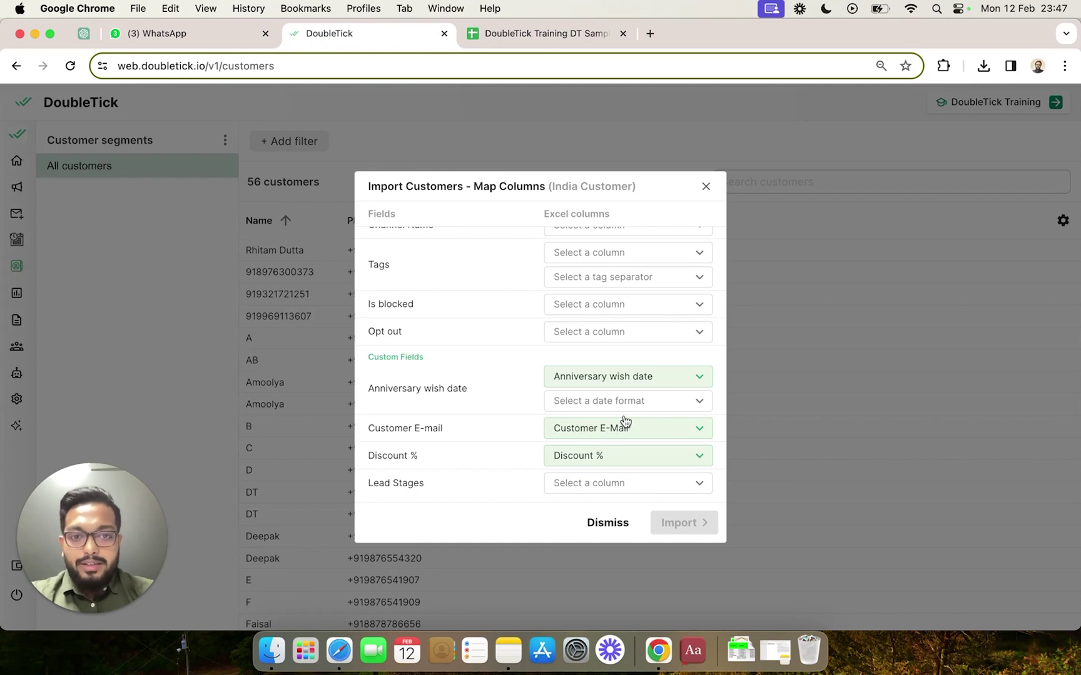
click(614, 378)
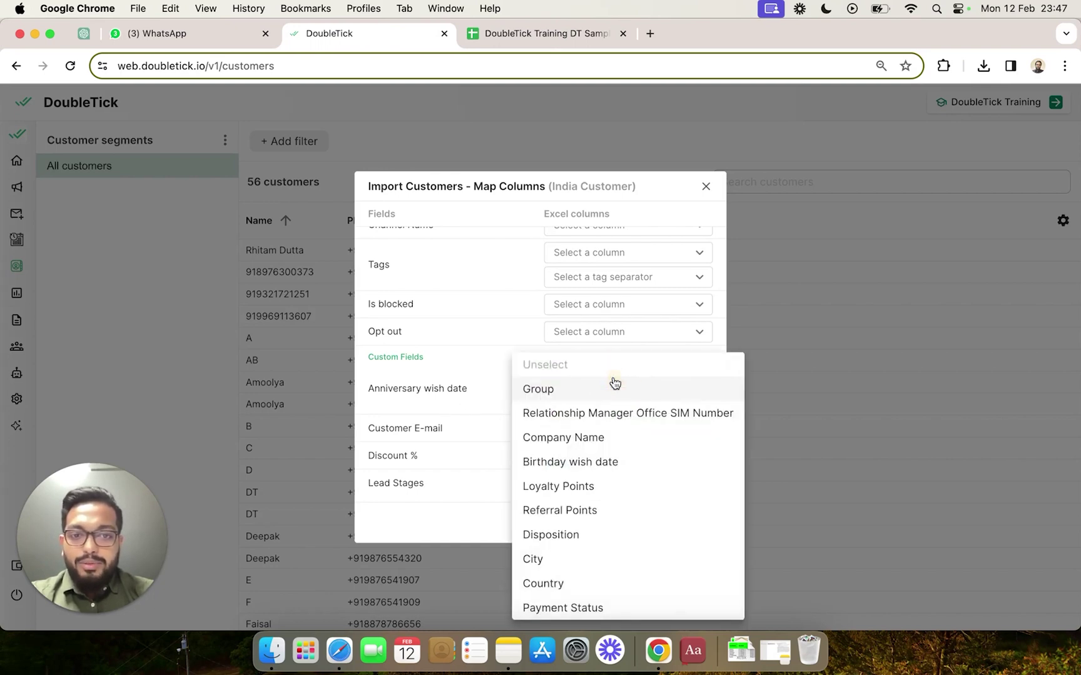
click(508, 383)
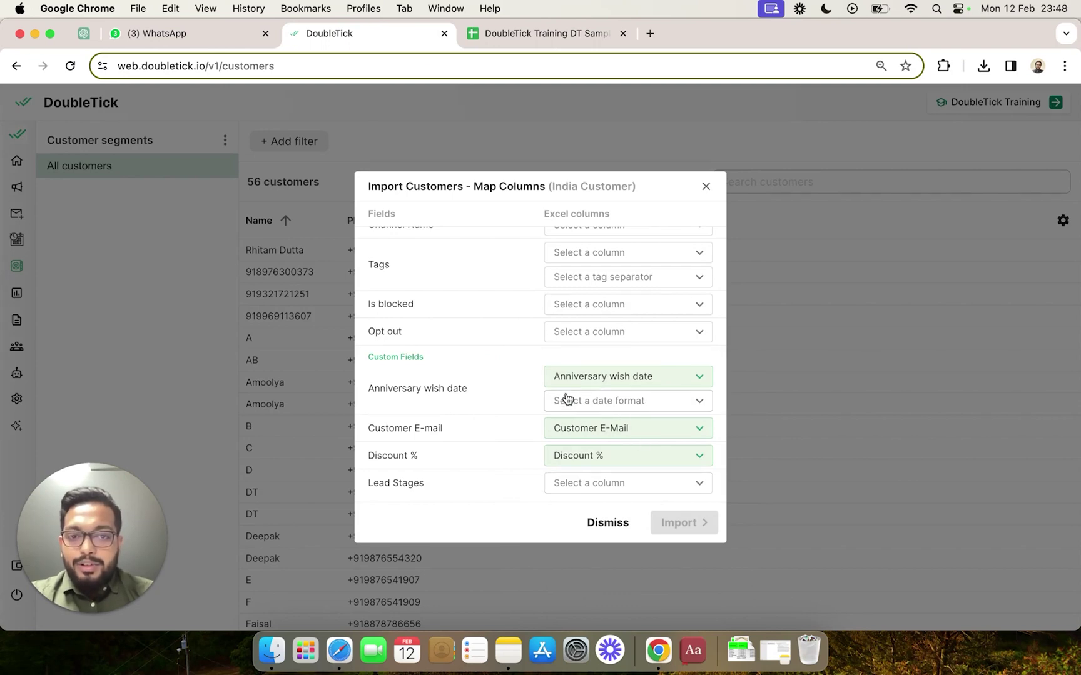
click(600, 405)
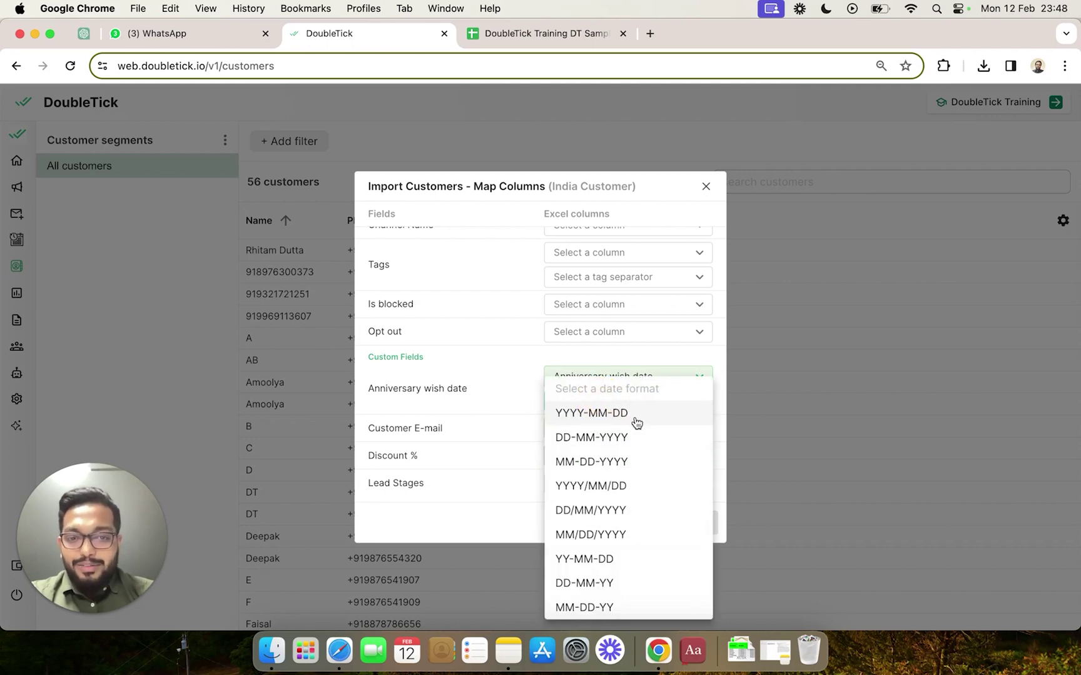
click(535, 37)
click(577, 272)
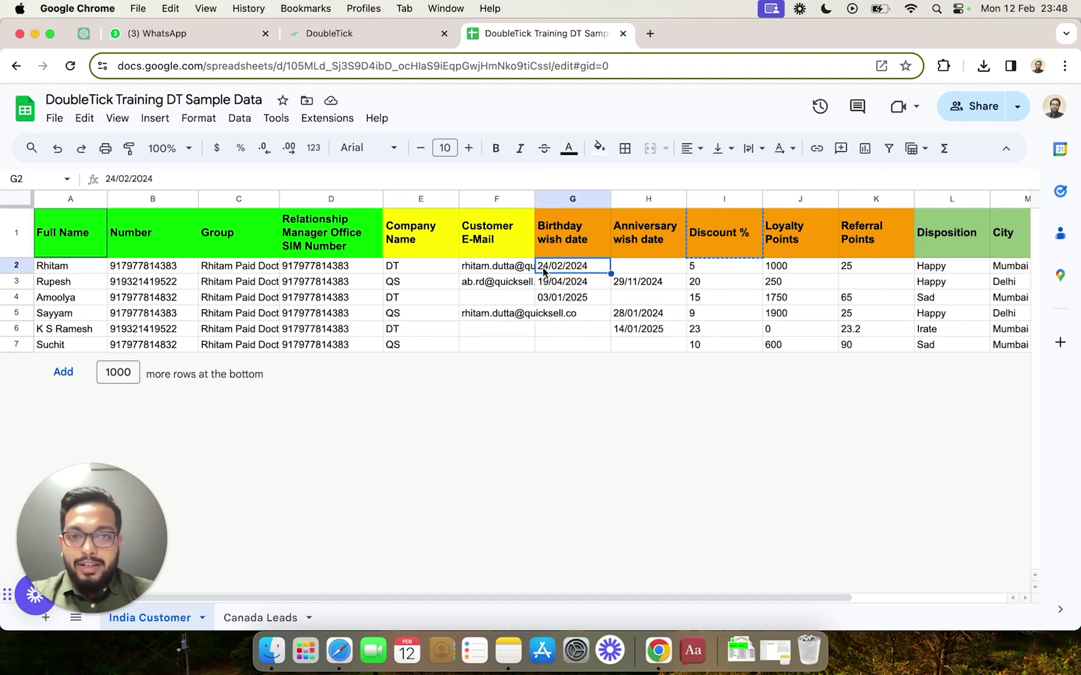
click(369, 33)
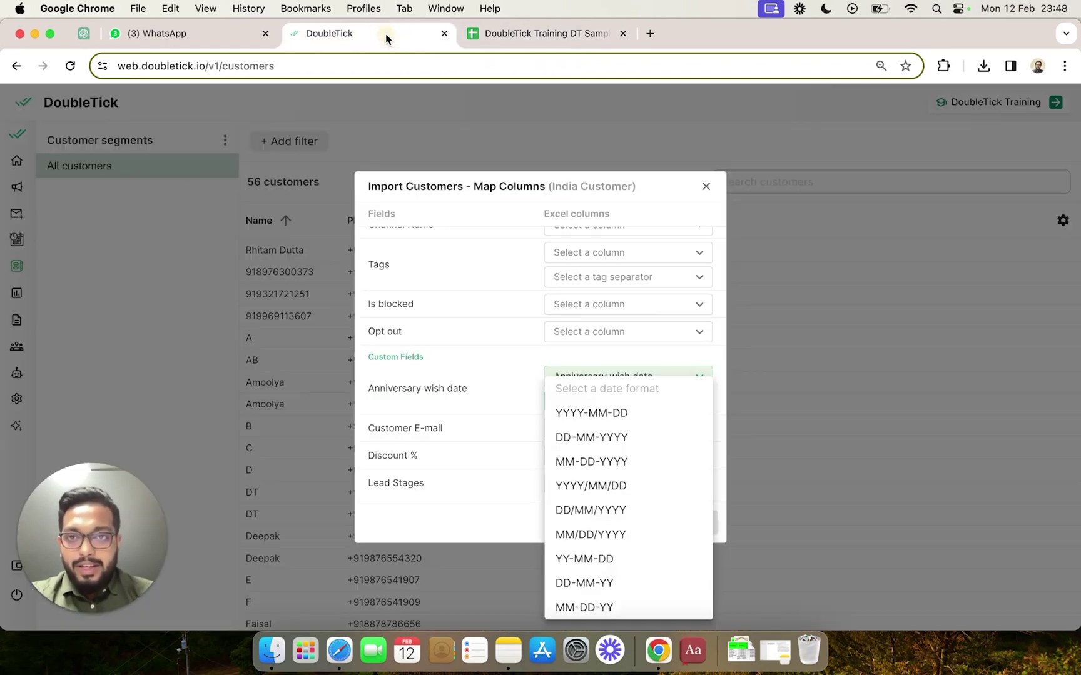
Set the Anniversary wish date format to DD-MM-YYYY and upload the India Customer import
click(579, 445)
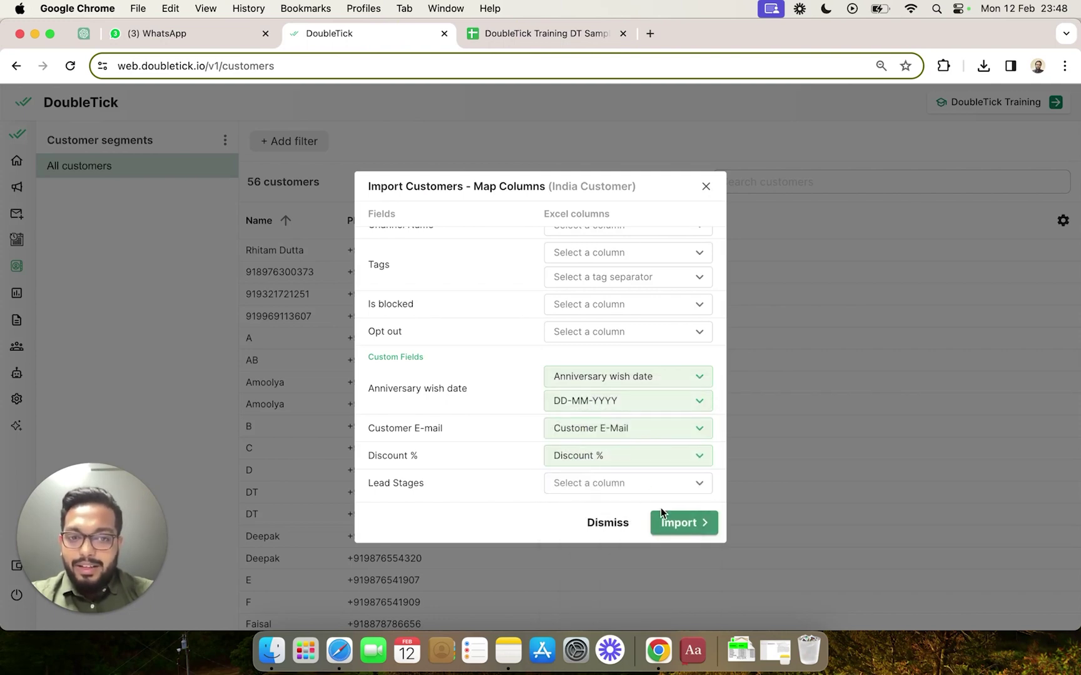
click(671, 525)
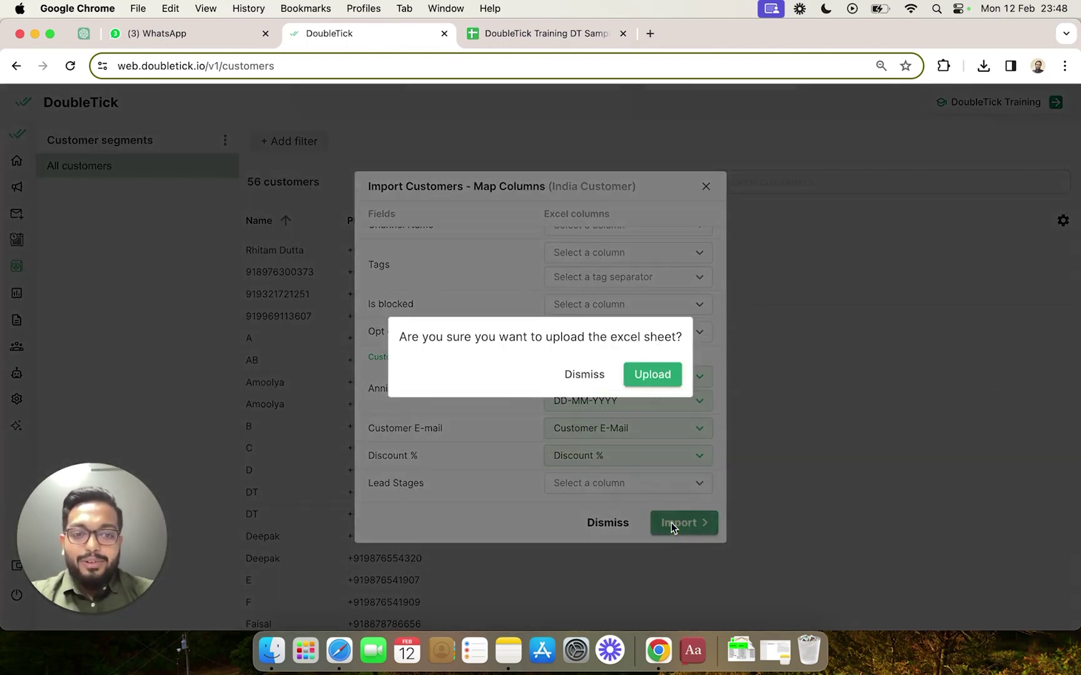
click(665, 377)
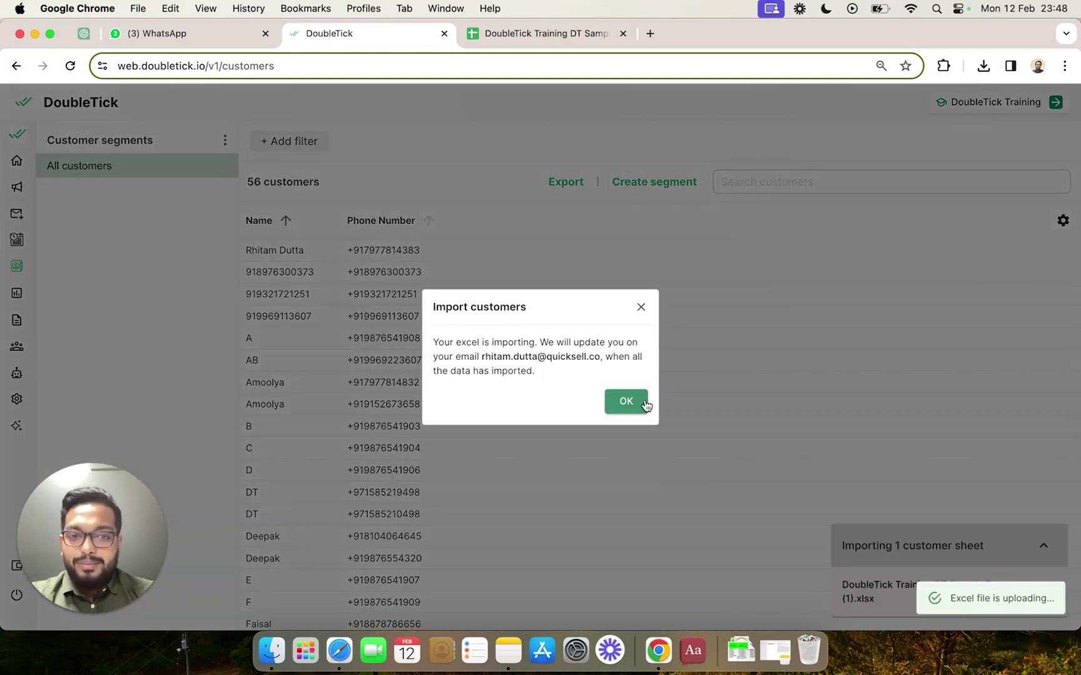
click(636, 404)
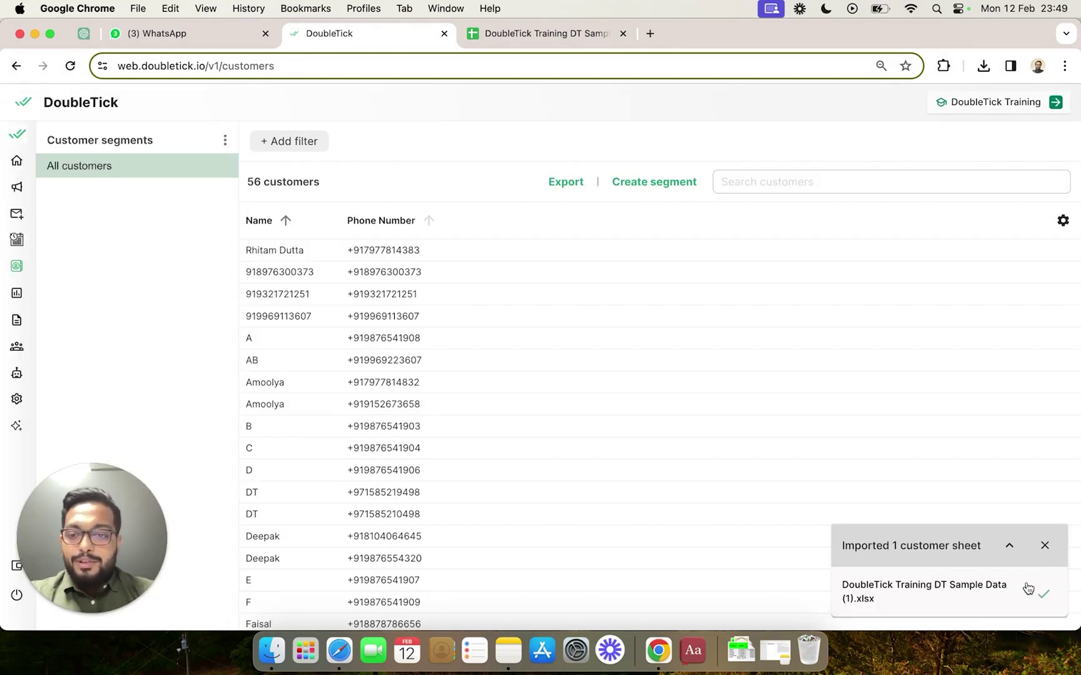